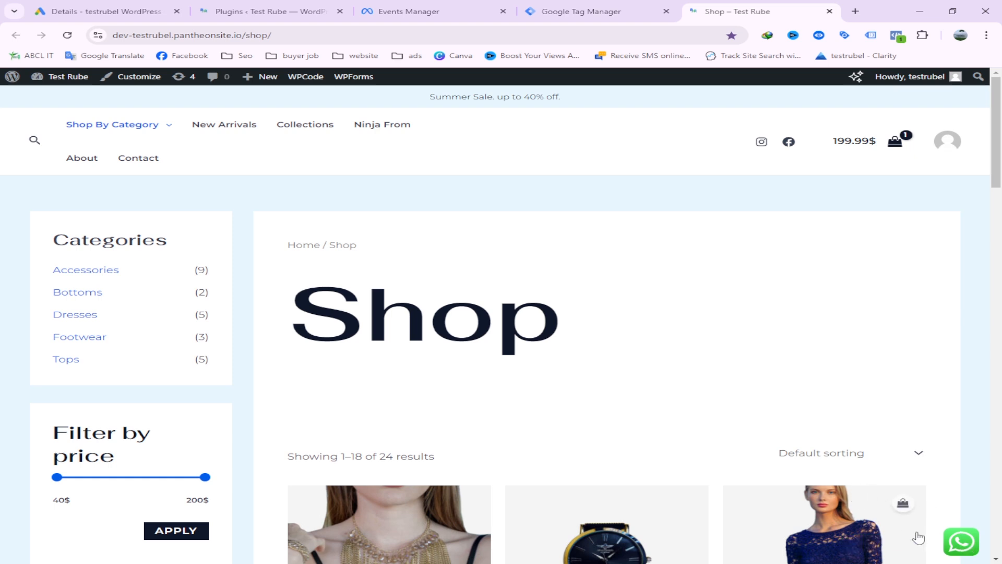
Test the WhatsApp chat button on the shop page, and close the shop and WhatsApp share pages
left_click(962, 543)
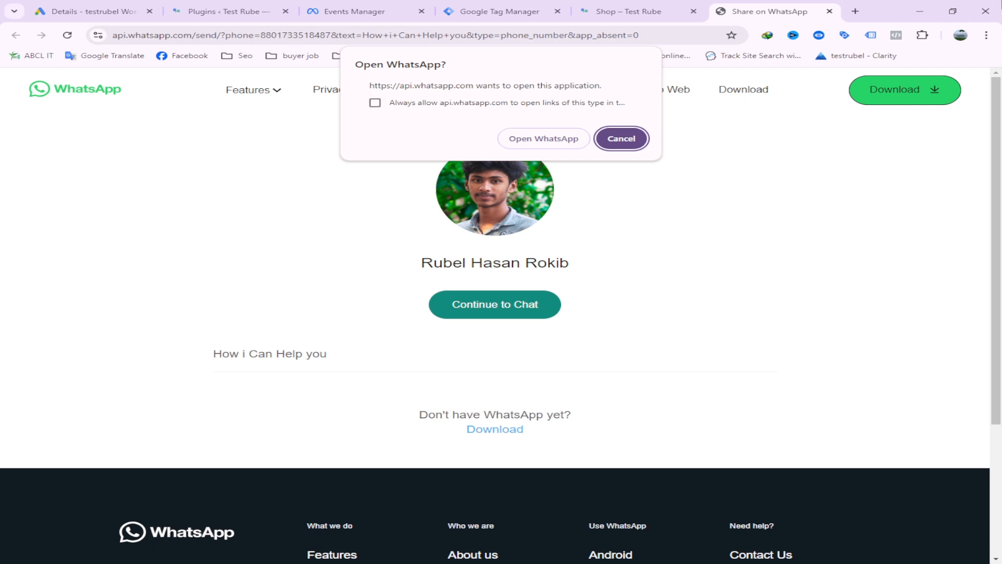
left_click(627, 11)
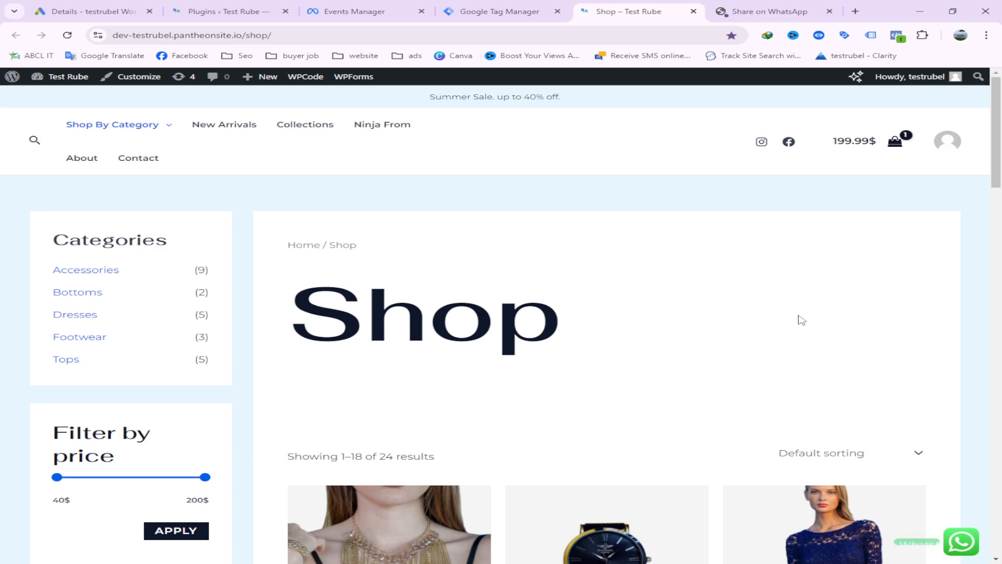
left_click(693, 11)
left_click(693, 11)
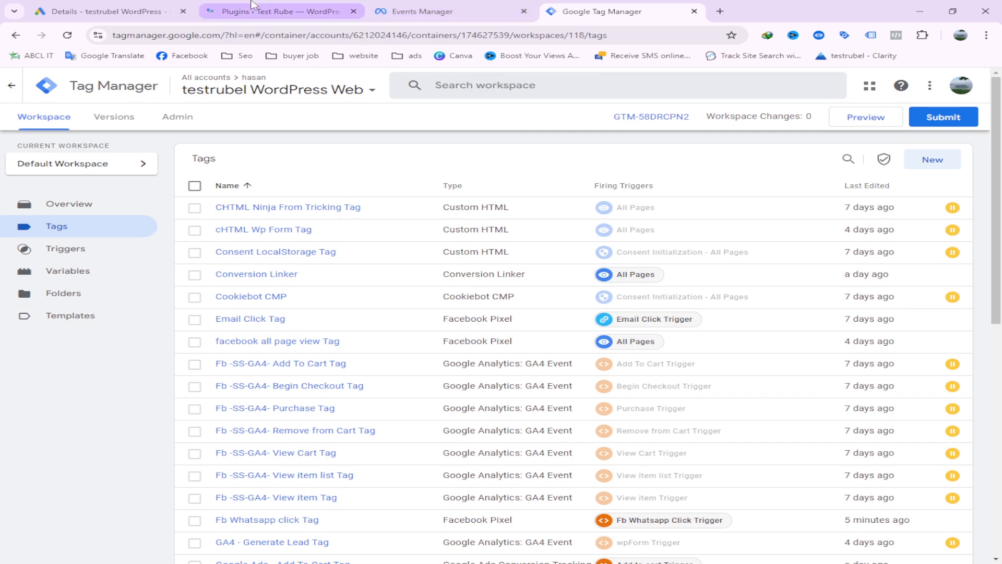
Find the Click to Chat plugin by HoliThemes with the search "click to chat" on the WordPress site, install it and activate it
left_click(276, 11)
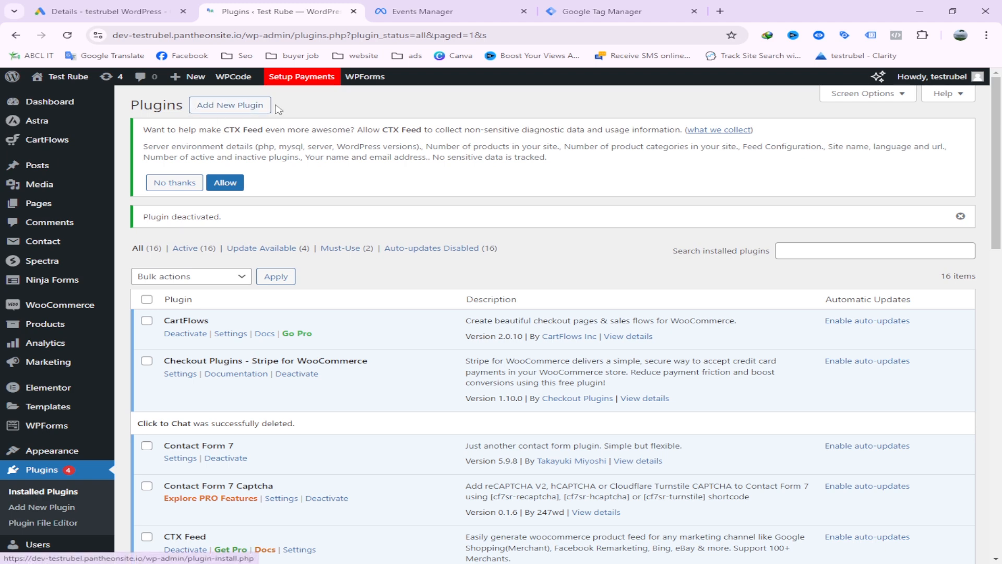
left_click(228, 107)
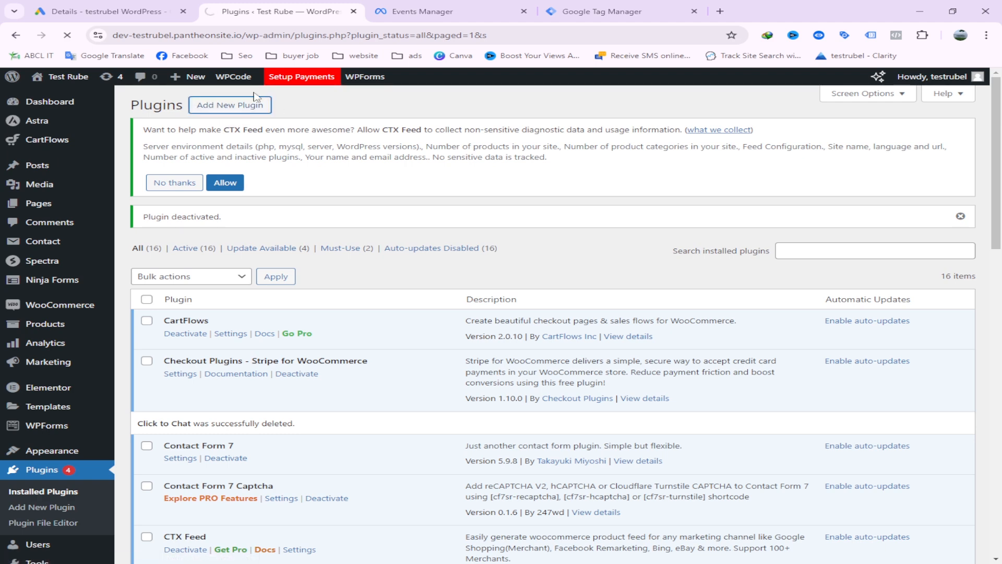
left_click(756, 216)
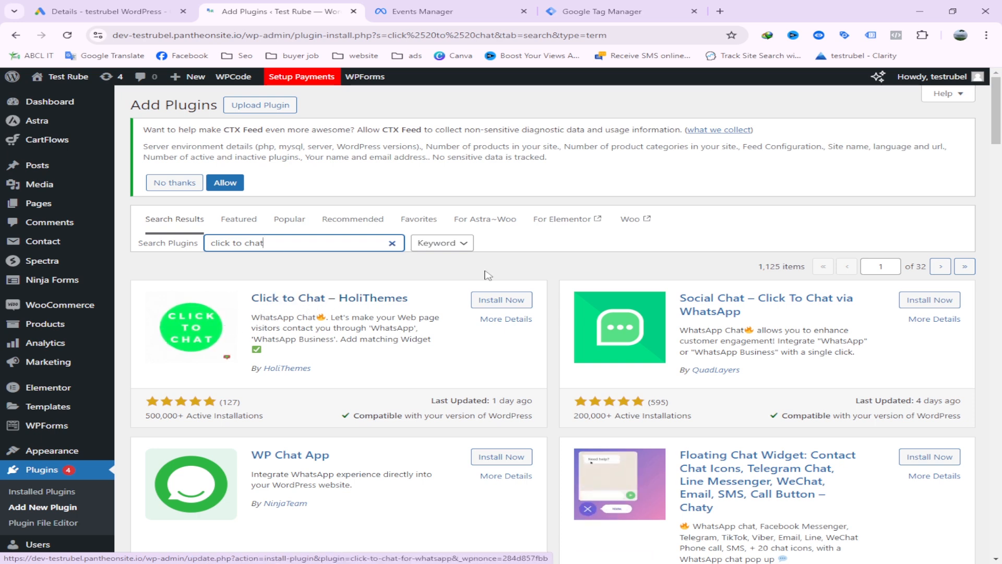
left_click(510, 300)
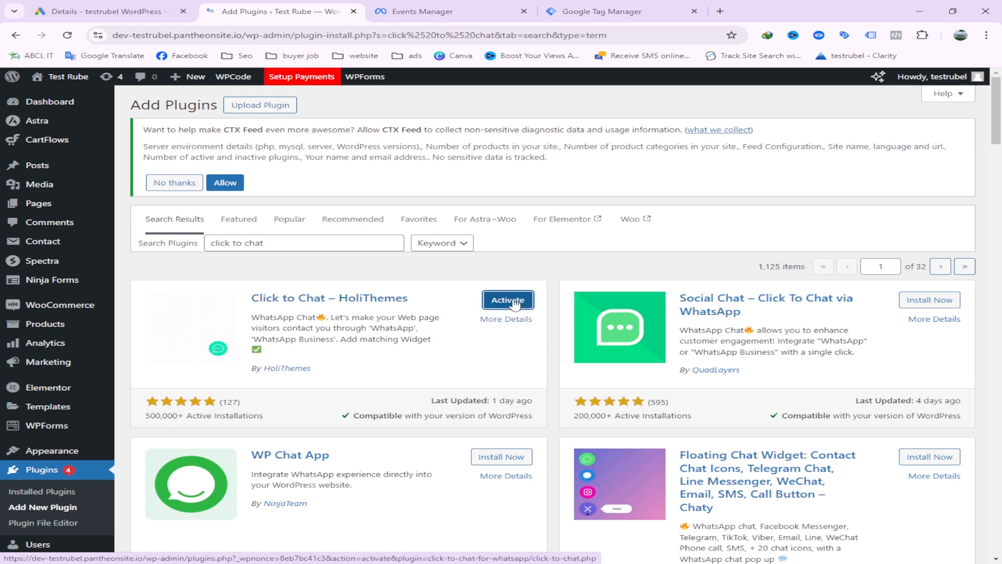
left_click(492, 303)
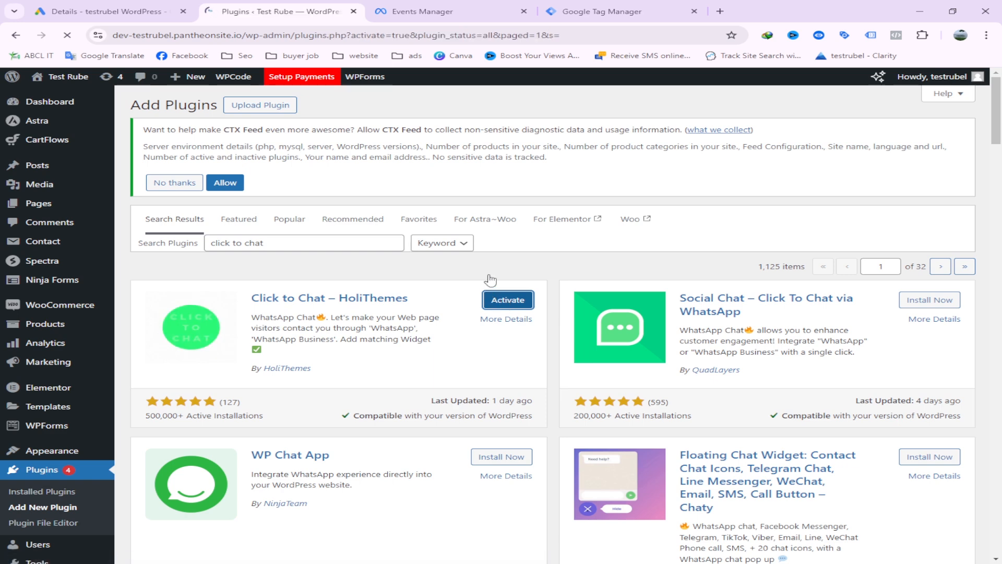
Open the Click to Chat plugin's settings, check the WhatsApp number and save the chat settings
scroll(352, 294, "down", 2)
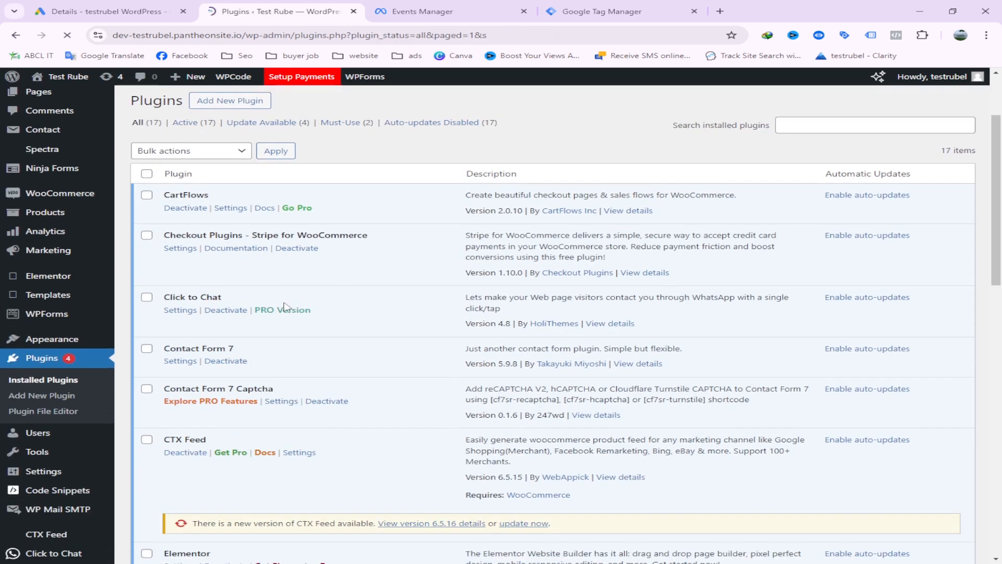
left_click(181, 310)
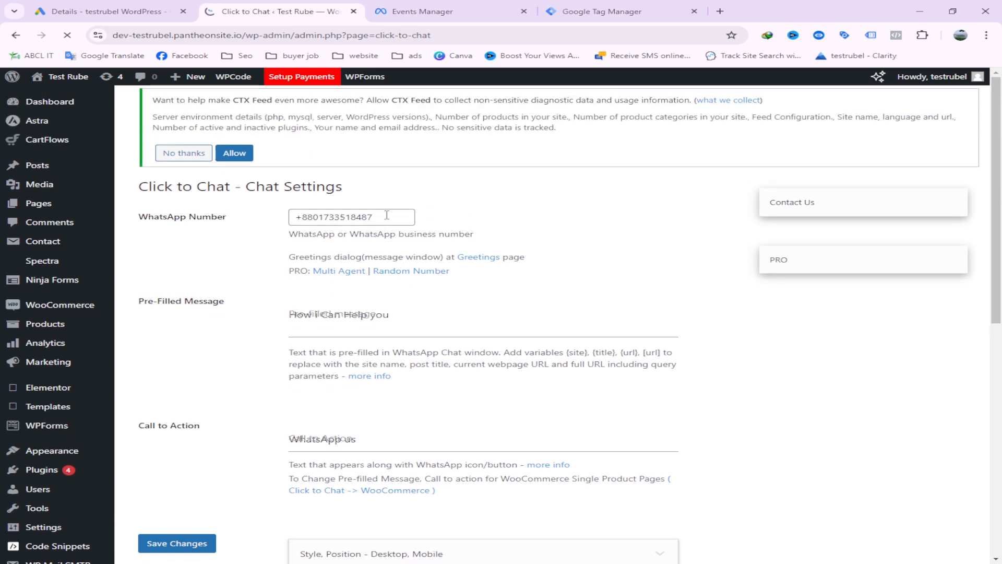
left_click(387, 215)
left_click_drag(394, 217, 326, 216)
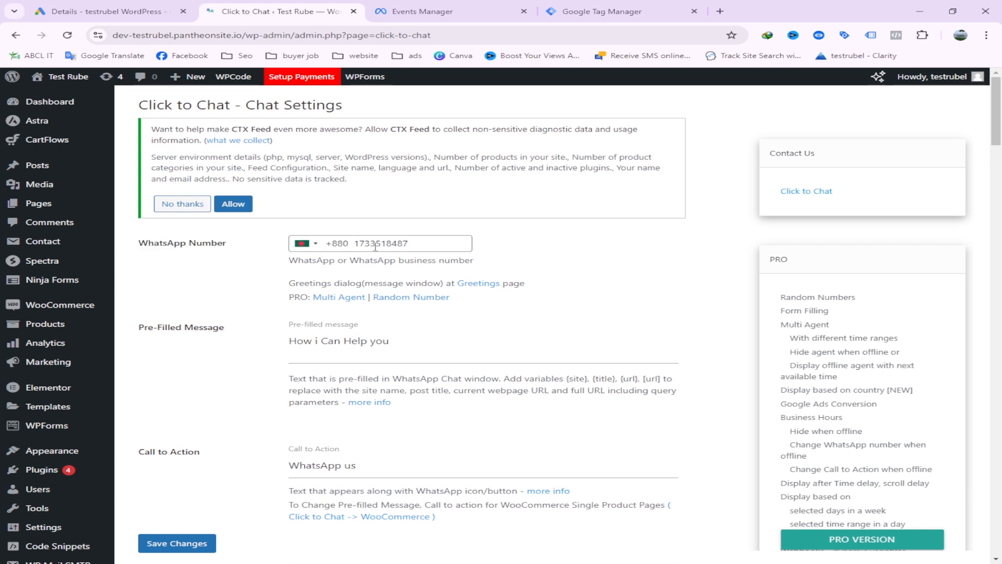
left_click_drag(356, 245, 416, 245)
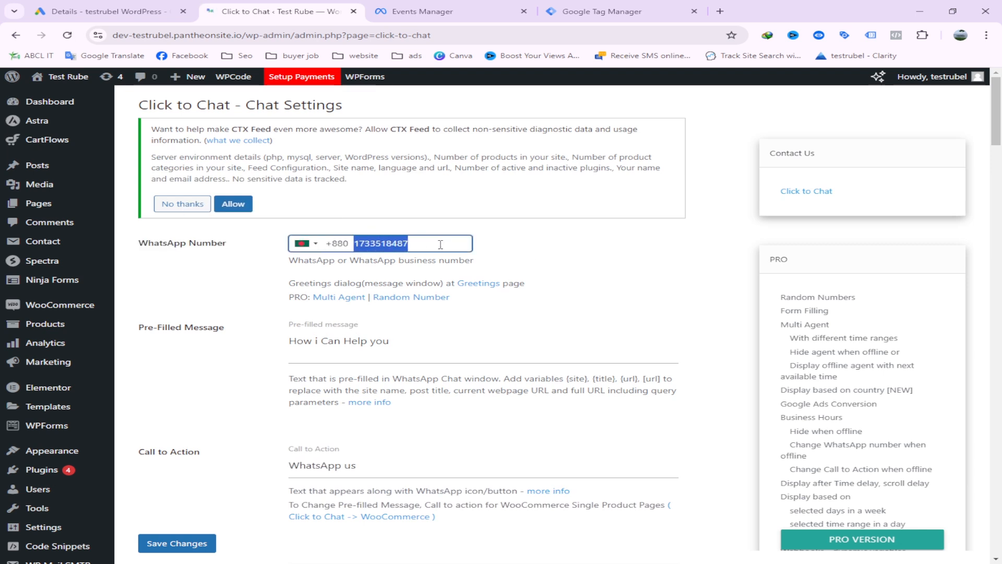
left_click(187, 543)
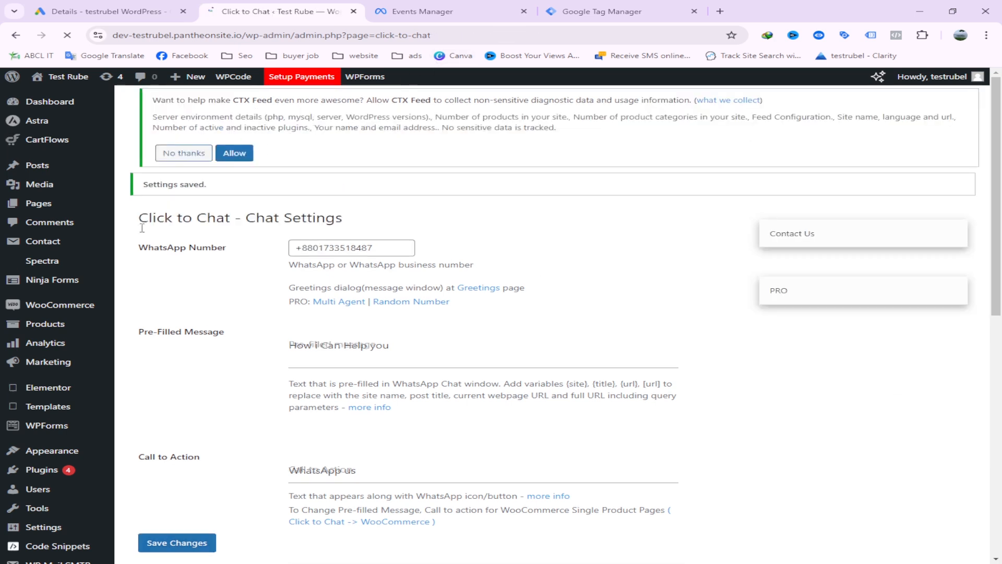
Open the store's shop page in a new tab placed after the others and check its WhatsApp button against the chat settings
mouse_move(72, 80)
right_click(63, 115)
left_click(145, 128)
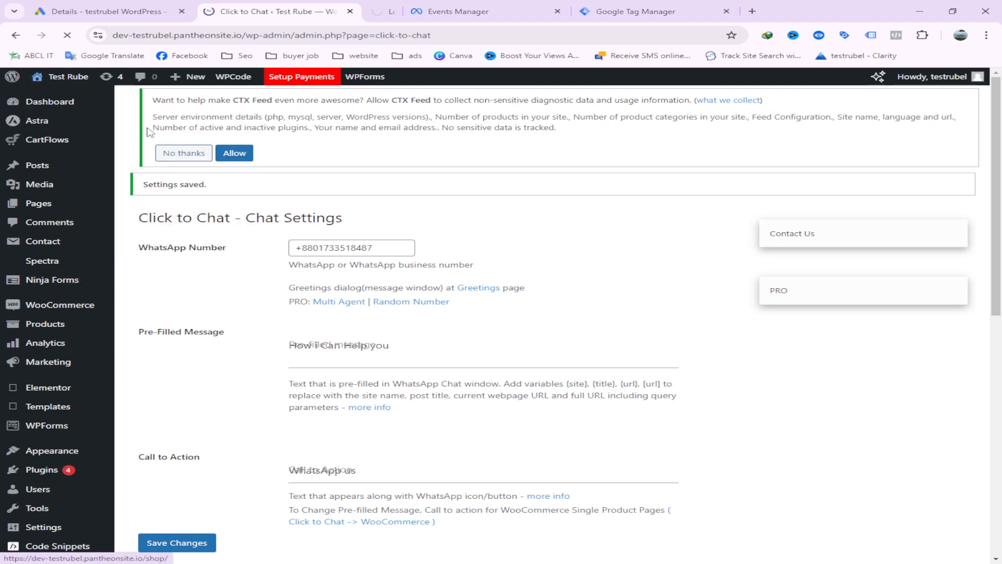
left_click_drag(432, 7, 743, 5)
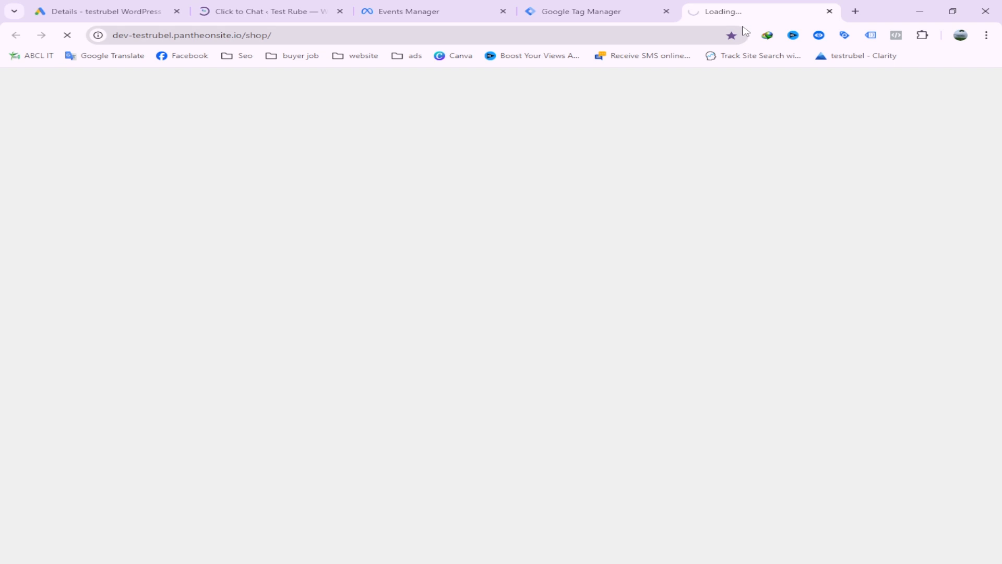
left_click(288, 4)
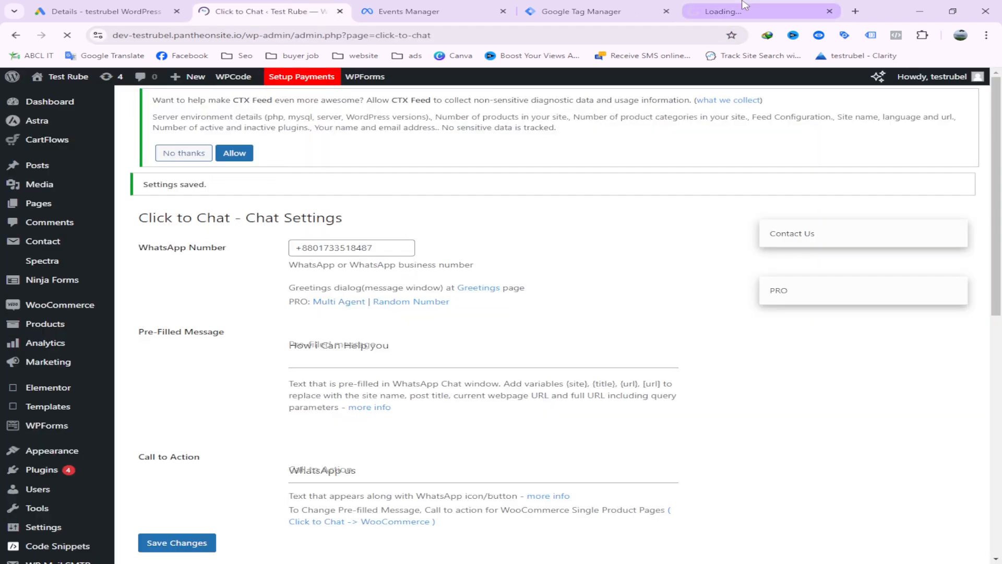
left_click(706, 5)
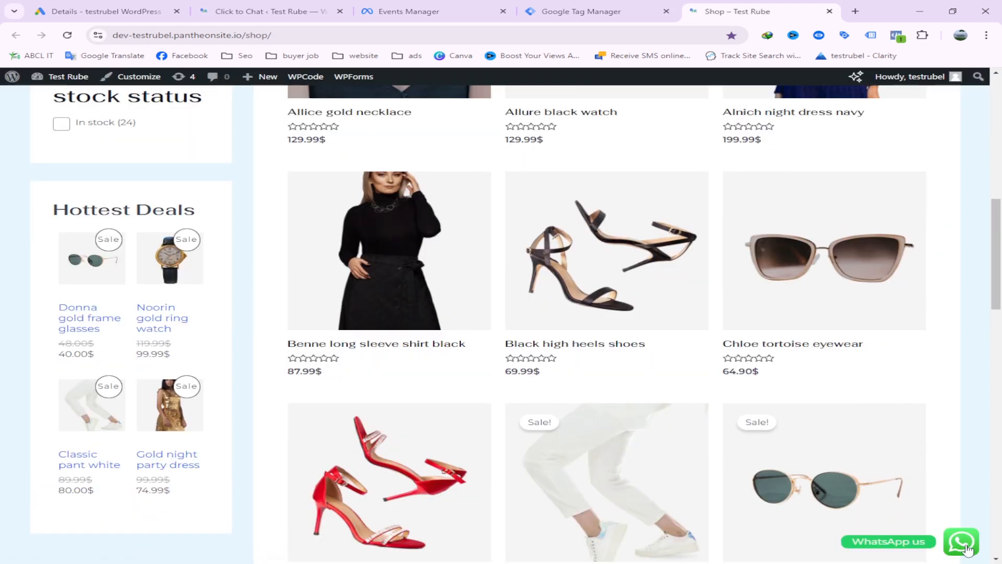
left_click(256, 6)
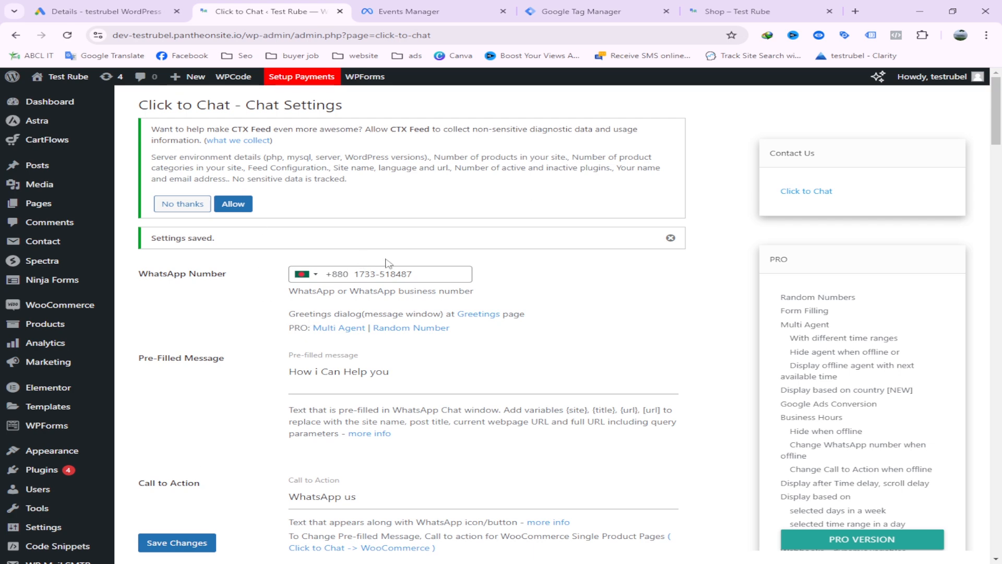
left_click(731, 11)
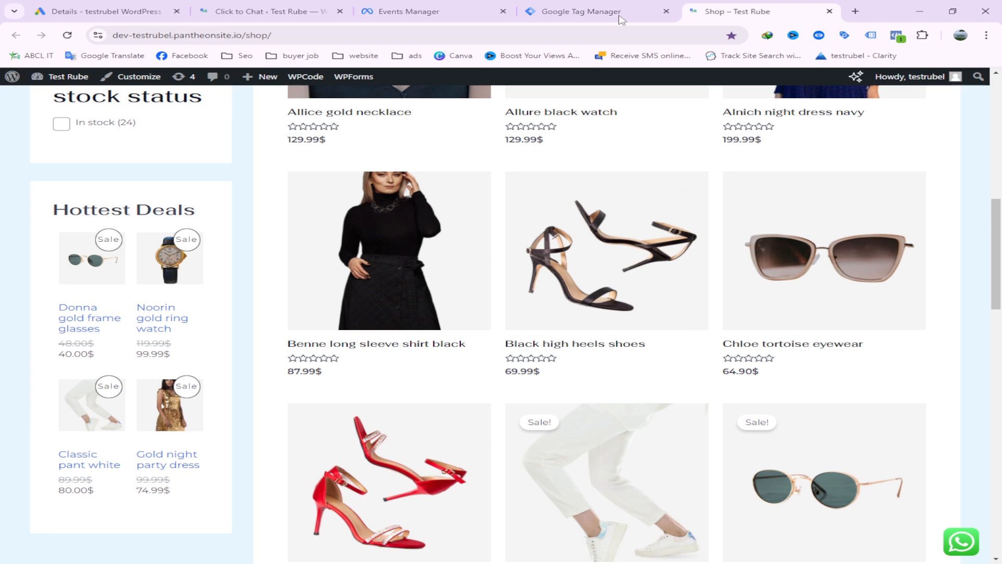
Start a preview of the container in Google Tag Manager and connect Tag Assistant to the test store's website
left_click(603, 4)
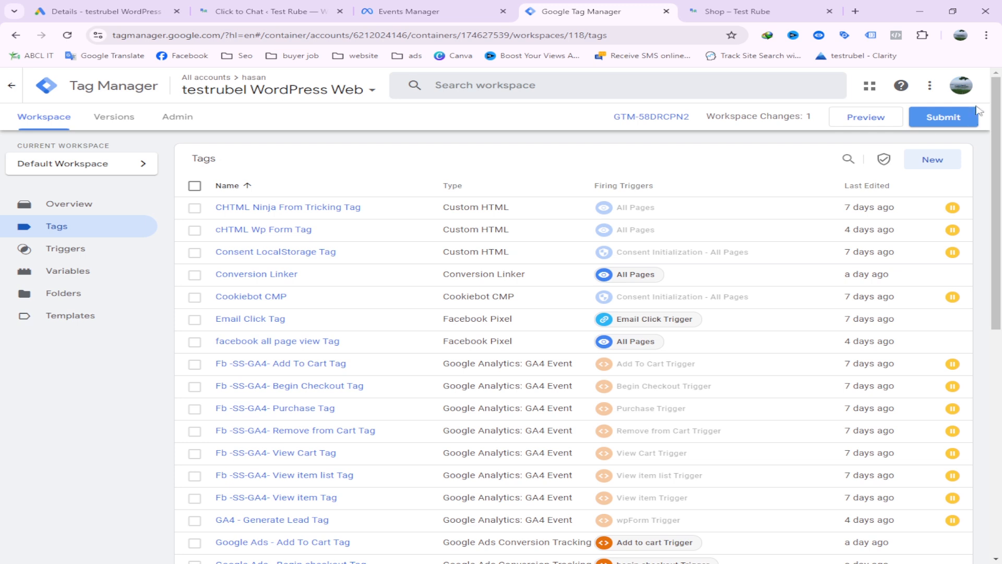
left_click(869, 121)
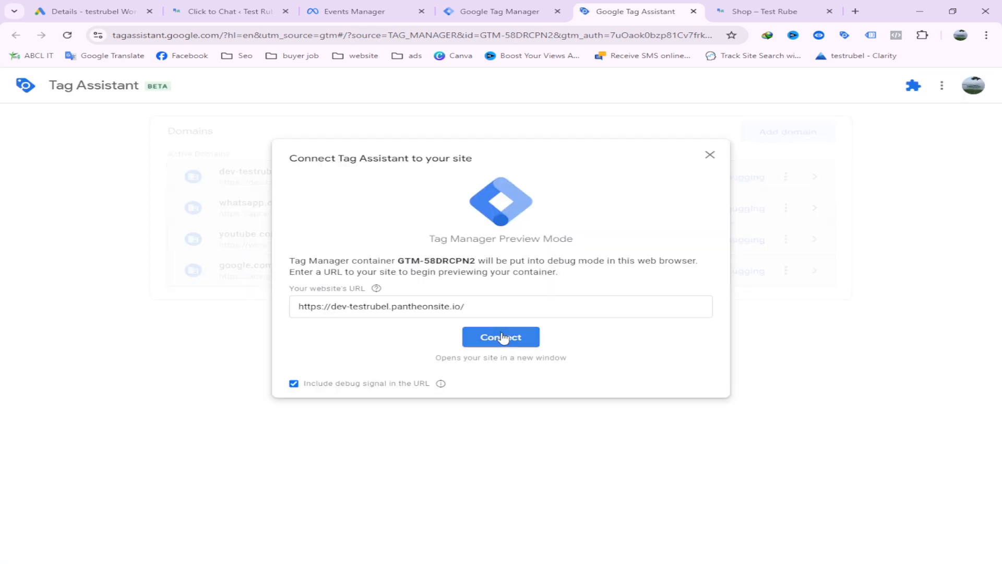
left_click(502, 337)
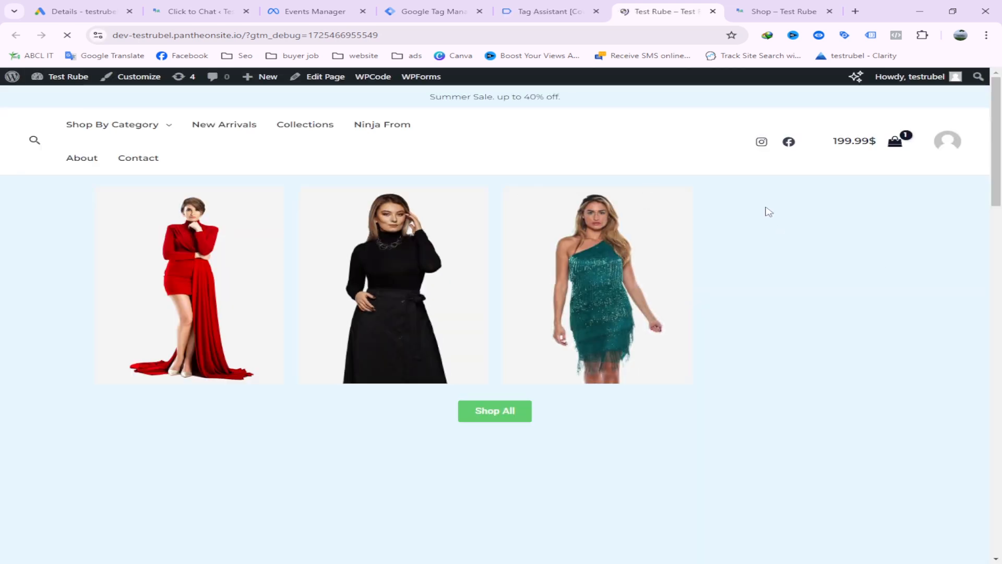
left_click(549, 6)
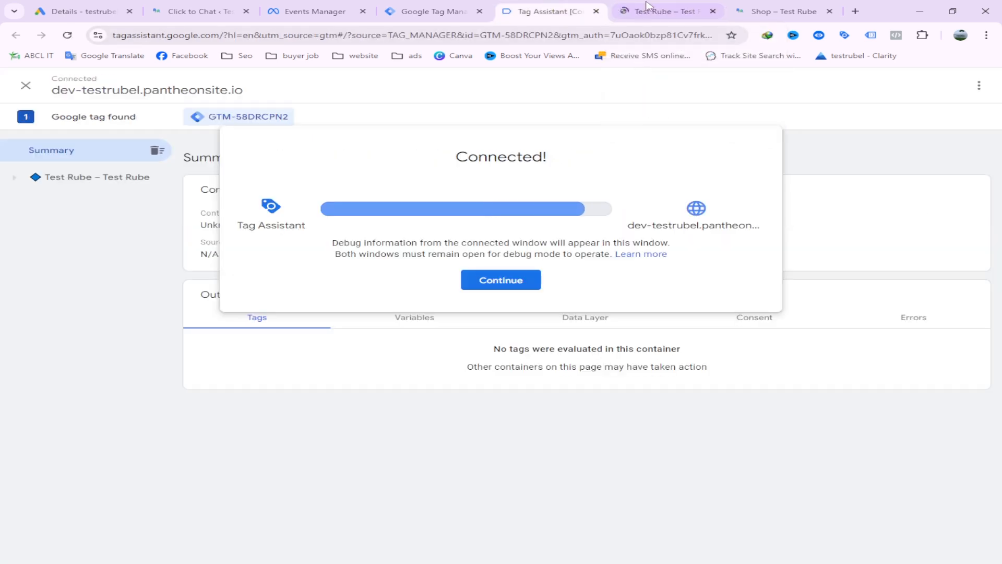
left_click(501, 280)
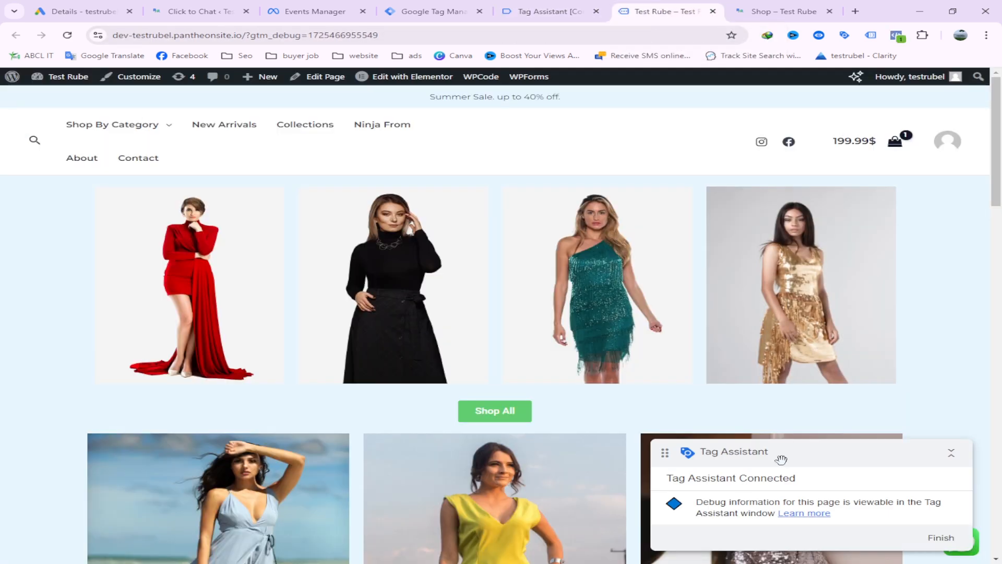
Move the Tag Assistant badge clear of the WhatsApp button, trigger the chat button and return to the previewed store page
left_click_drag(746, 456, 496, 260)
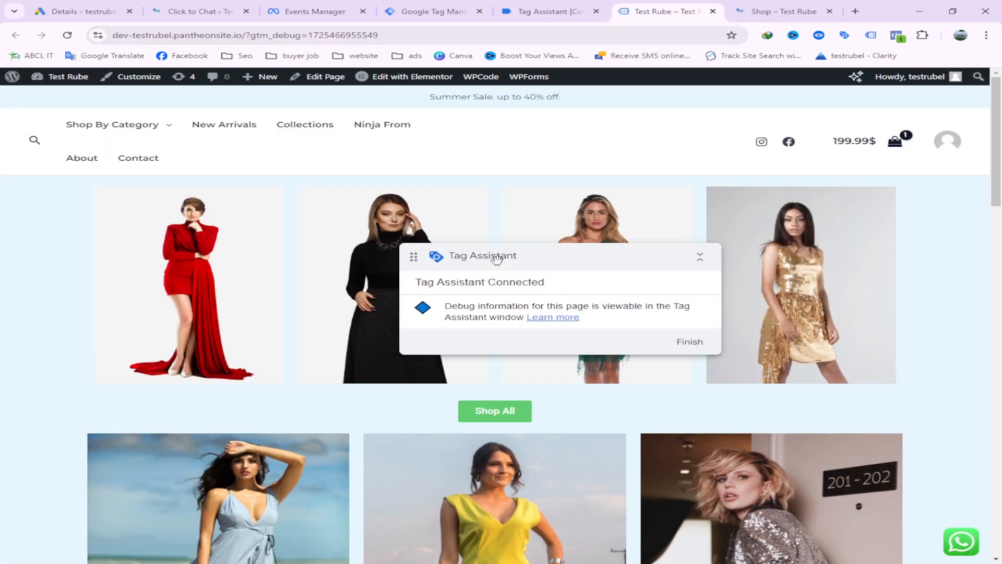
left_click(962, 543)
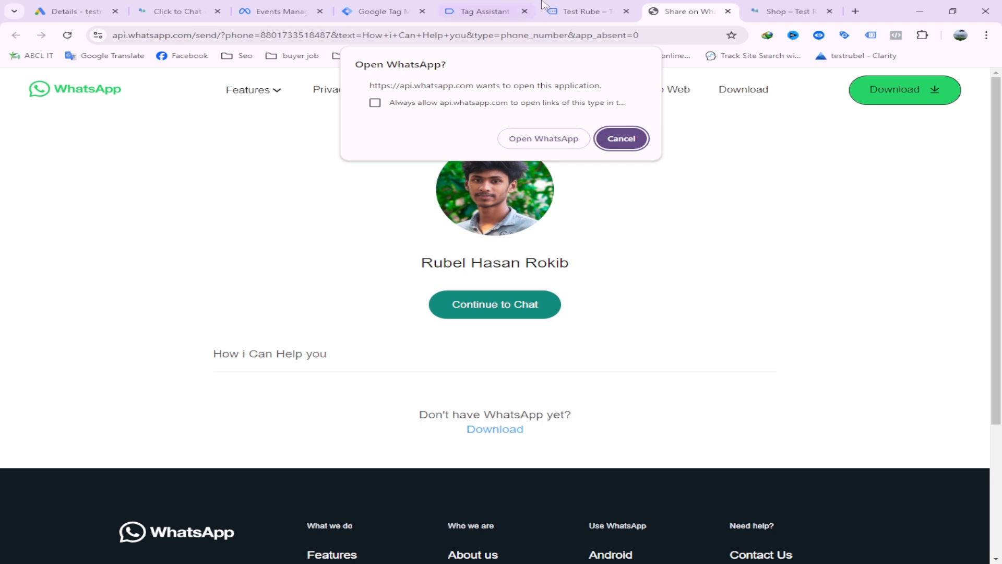
left_click(570, 11)
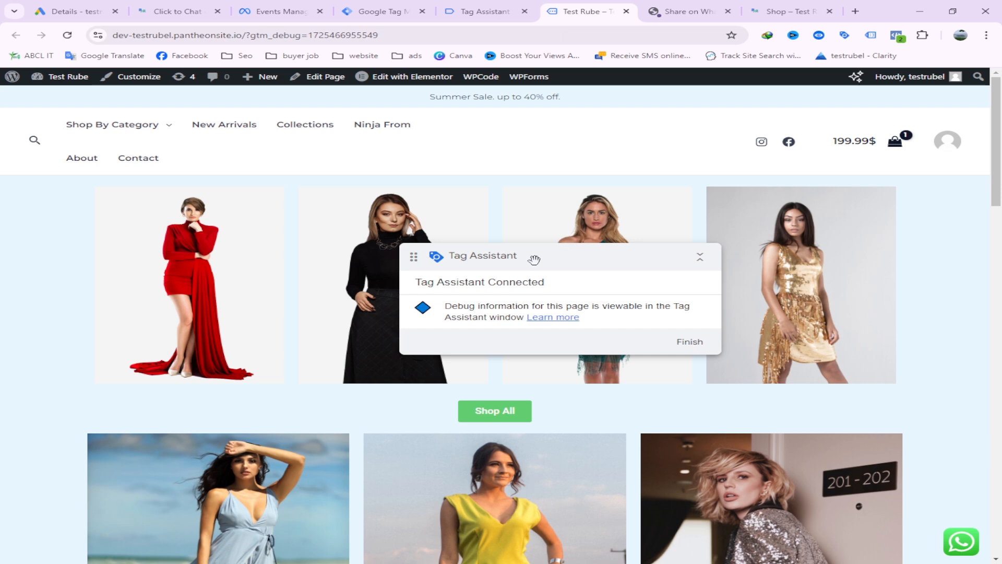
left_click_drag(531, 261, 622, 312)
Compare the "click to chat" and "Click to Chat" events recorded in Tag Assistant for the store page
left_click(495, 5)
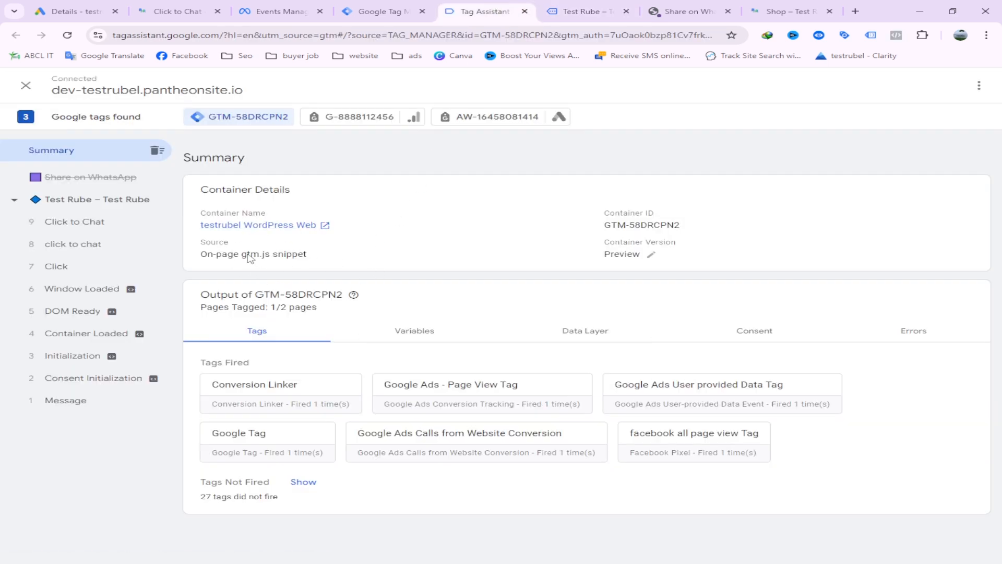
left_click(89, 220)
left_click(87, 250)
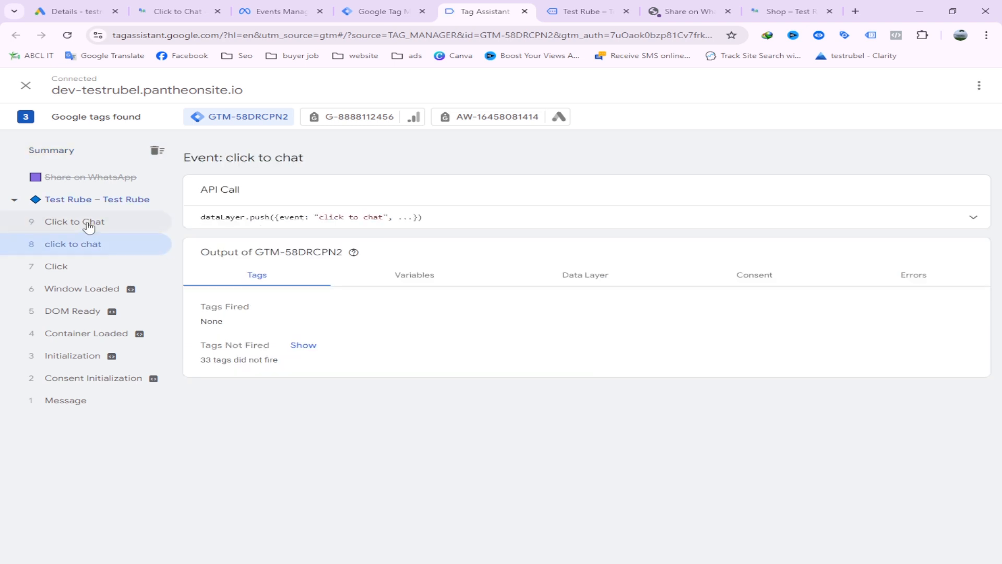
left_click(84, 221)
left_click(91, 255)
left_click(91, 223)
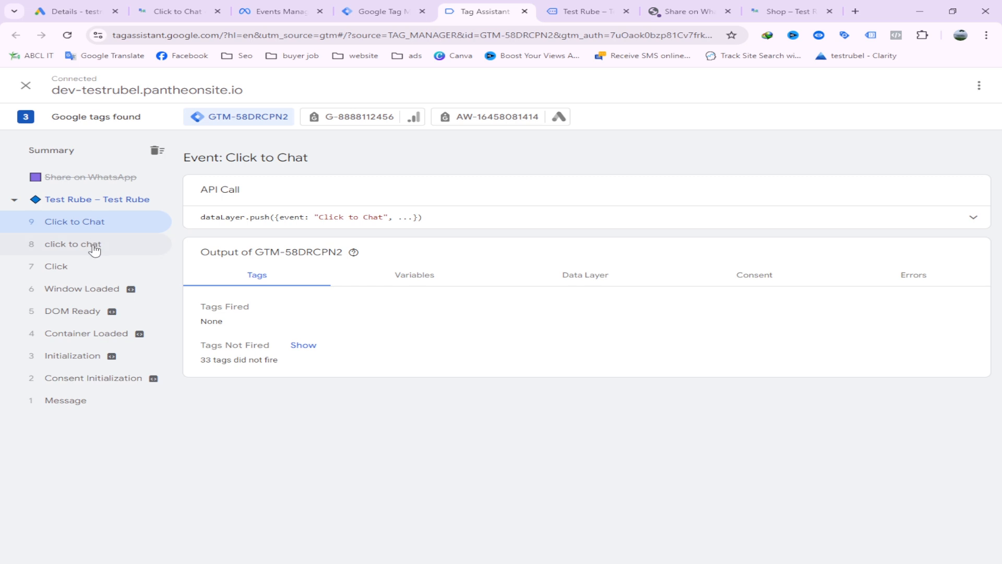
left_click(95, 246)
left_click(94, 223)
left_click_drag(227, 159, 236, 159)
left_click(385, 196)
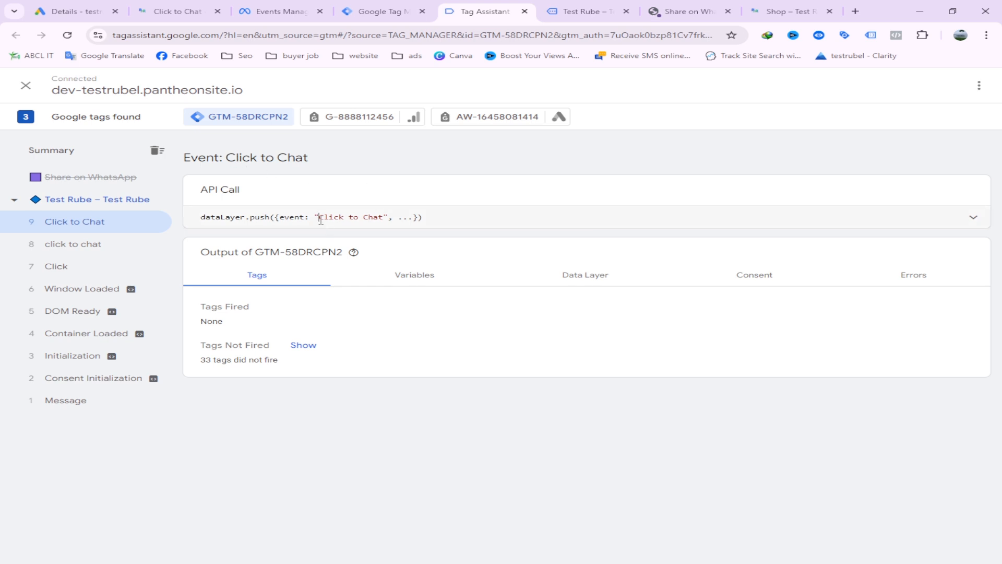
Copy the event name "Click to Chat" from the event's API call and expand the call's full details
left_click_drag(320, 219, 379, 219)
left_click(333, 219)
left_click_drag(320, 218, 384, 220)
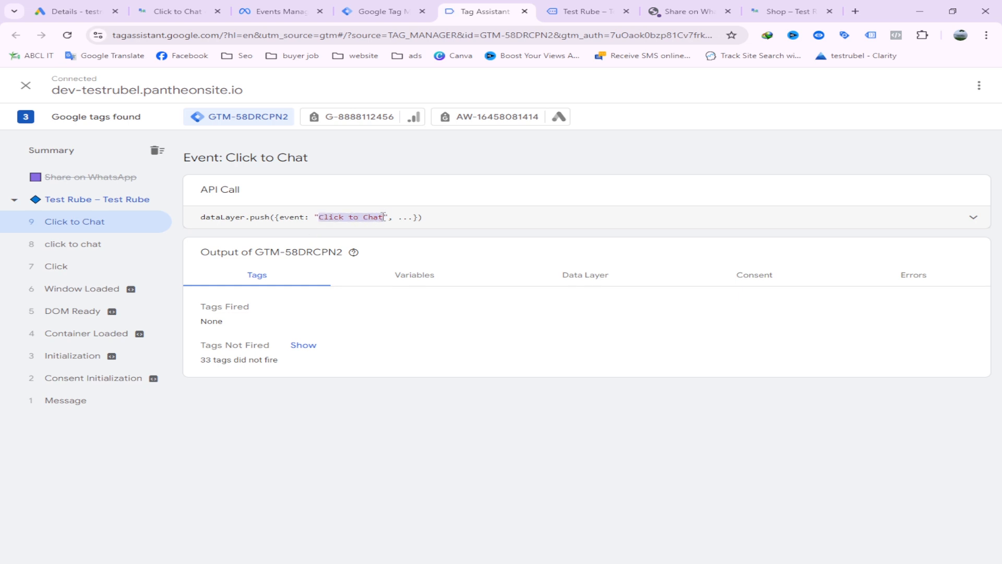
right_click(378, 220)
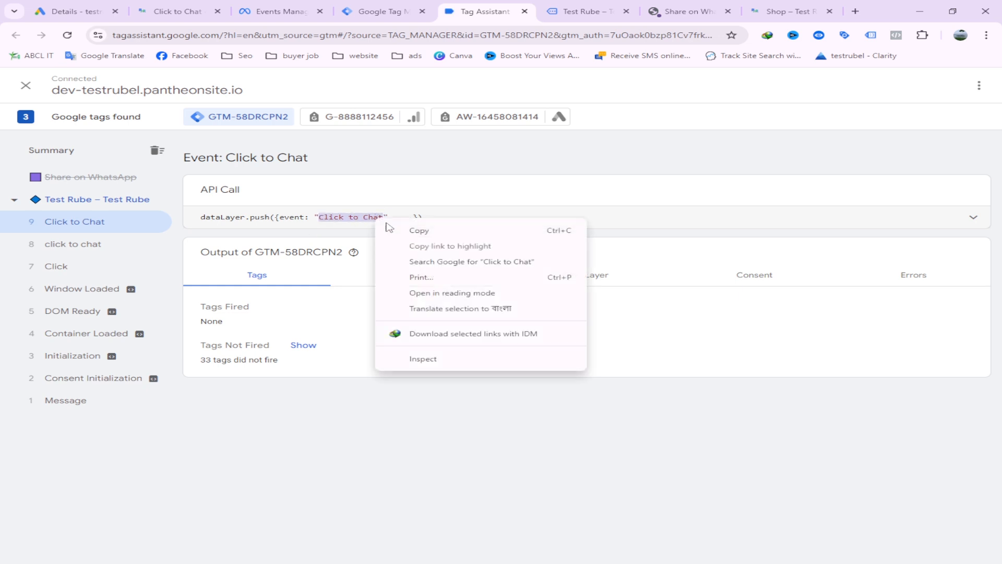
left_click(420, 231)
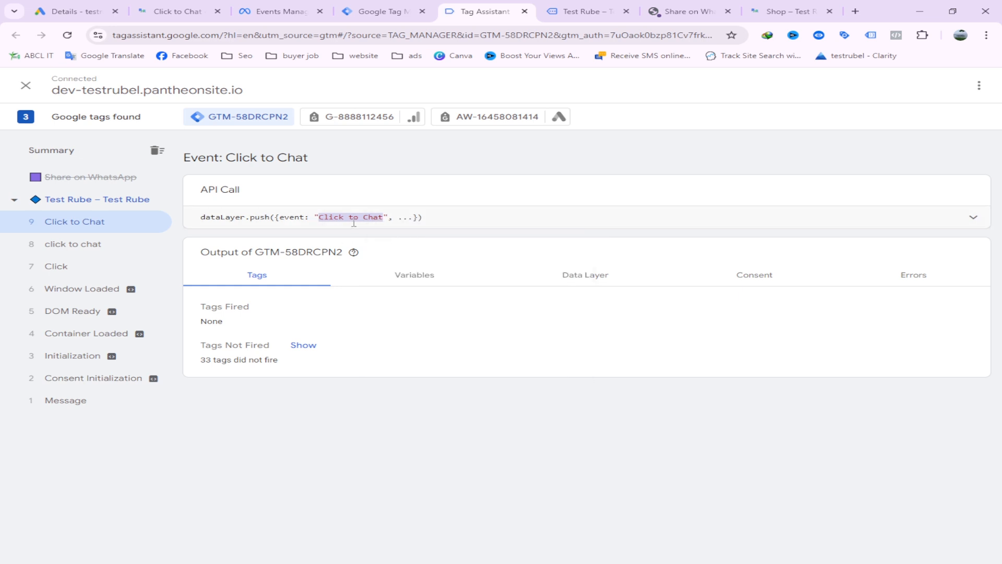
left_click(885, 223)
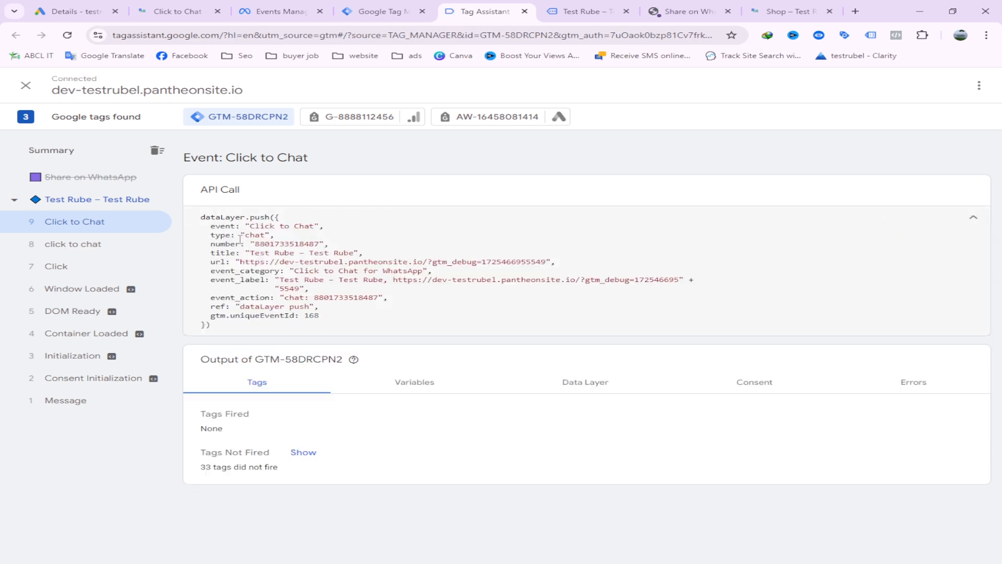
Copy the event name "Click to Chat" from the dataLayer push shown in Tag Assistant
left_click_drag(251, 226, 308, 226)
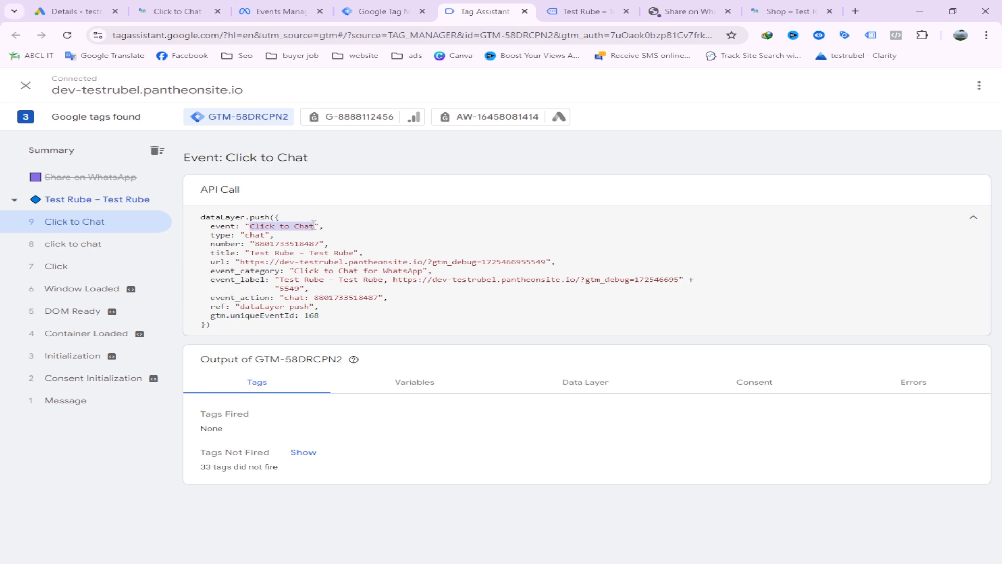
right_click(310, 225)
left_click(388, 236)
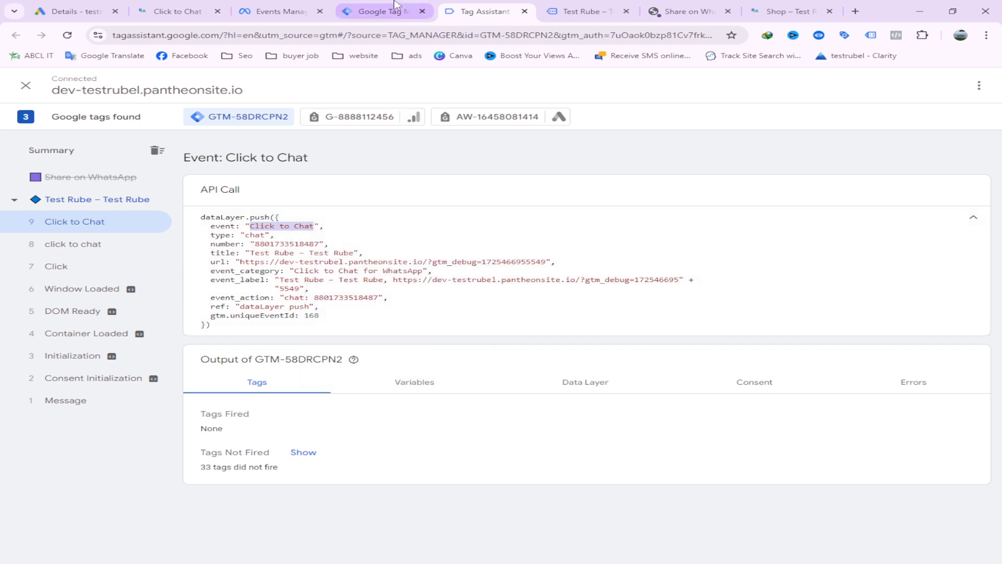
Create a new trigger in Google Tag Manager and browse the available trigger types
left_click(379, 11)
left_click(78, 252)
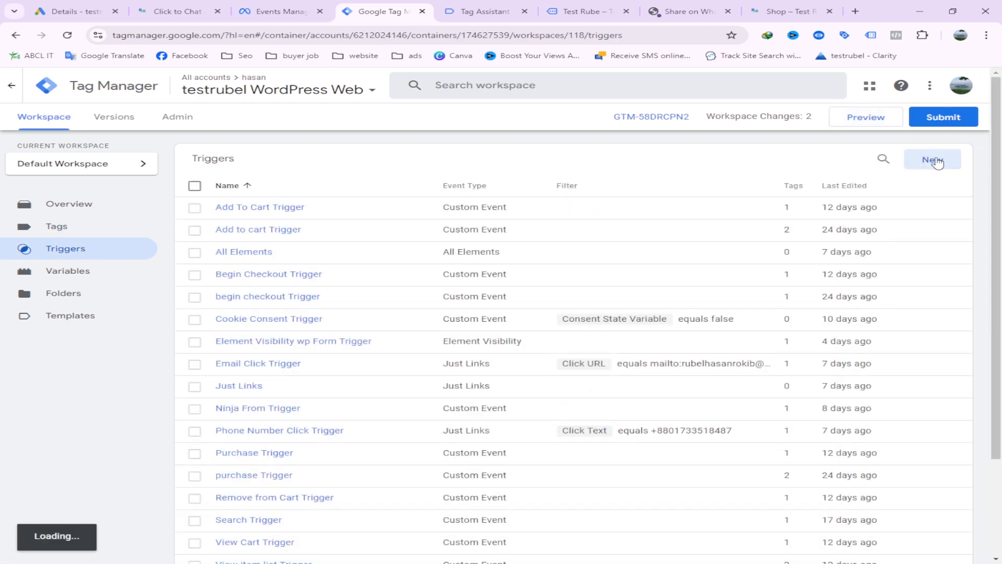
left_click(929, 159)
left_click(444, 202)
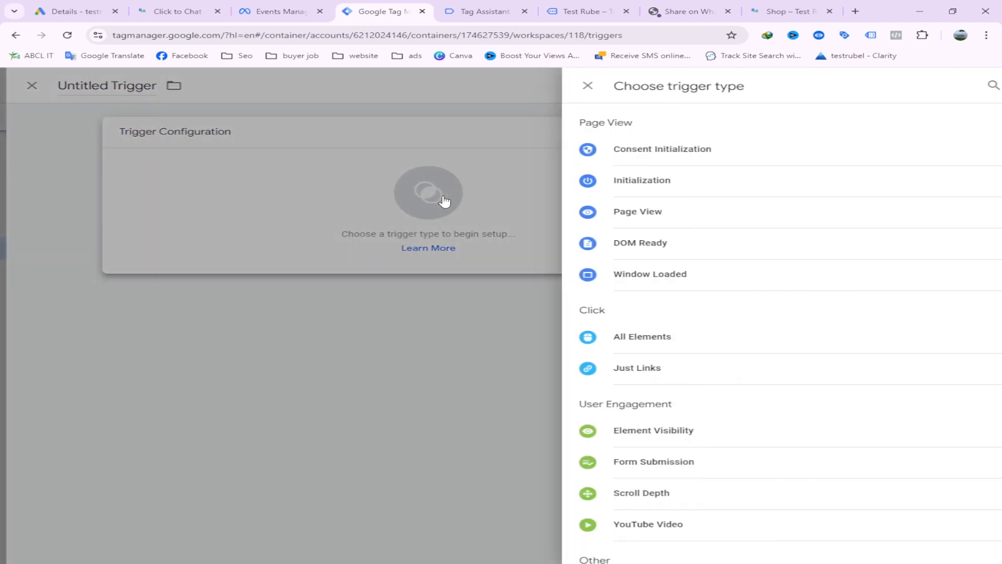
scroll(709, 313, "down", 3)
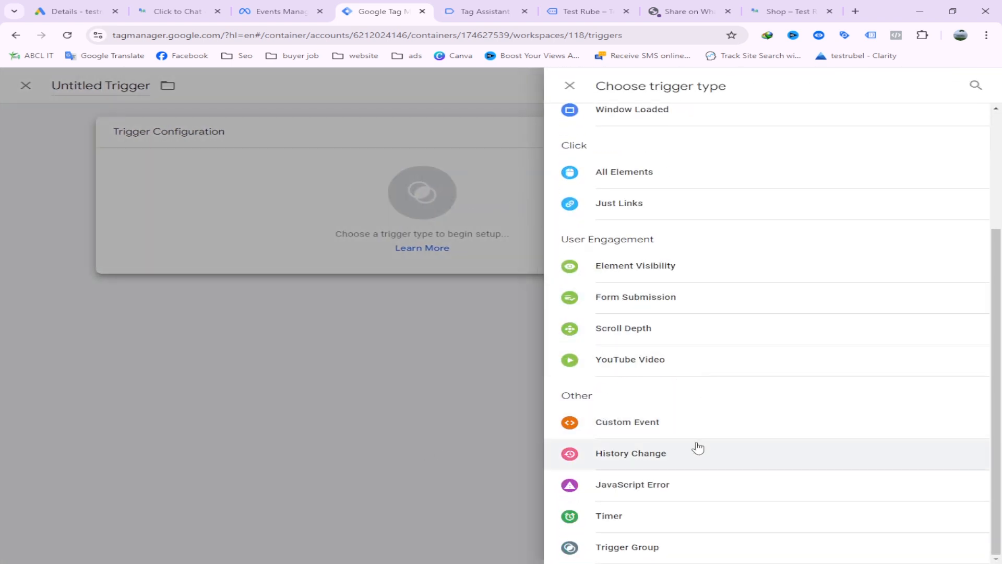
scroll(696, 448, "up", 2)
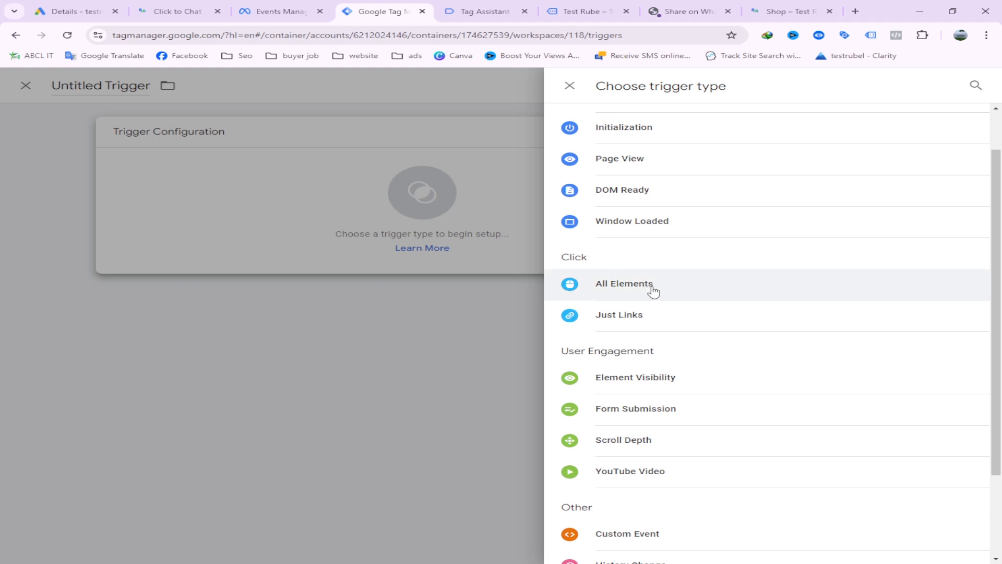
scroll(694, 329, "down", 2)
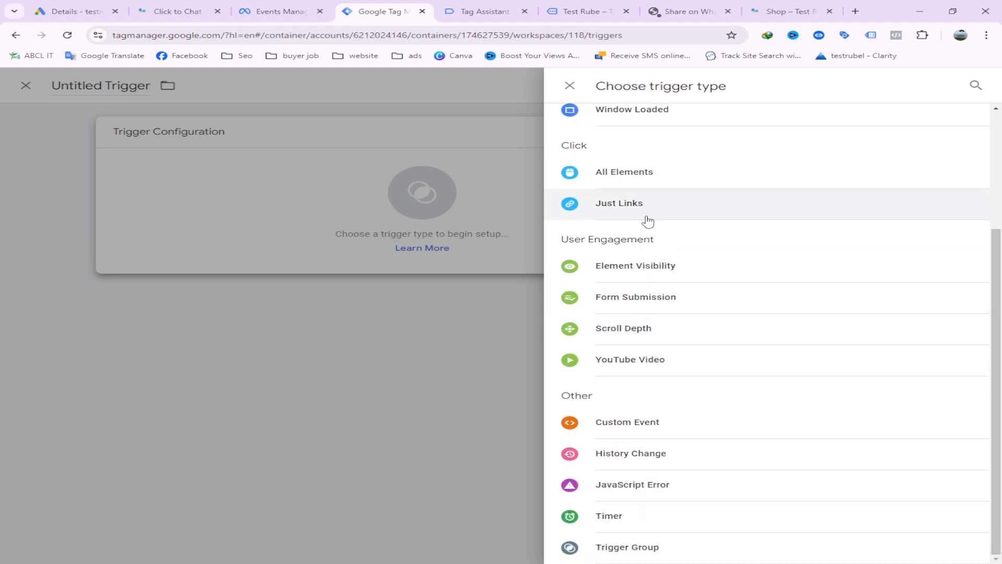
Copy the "Click to Chat" event name again from Tag Assistant and return to the trigger setup in Google Tag Manager
left_click(486, 11)
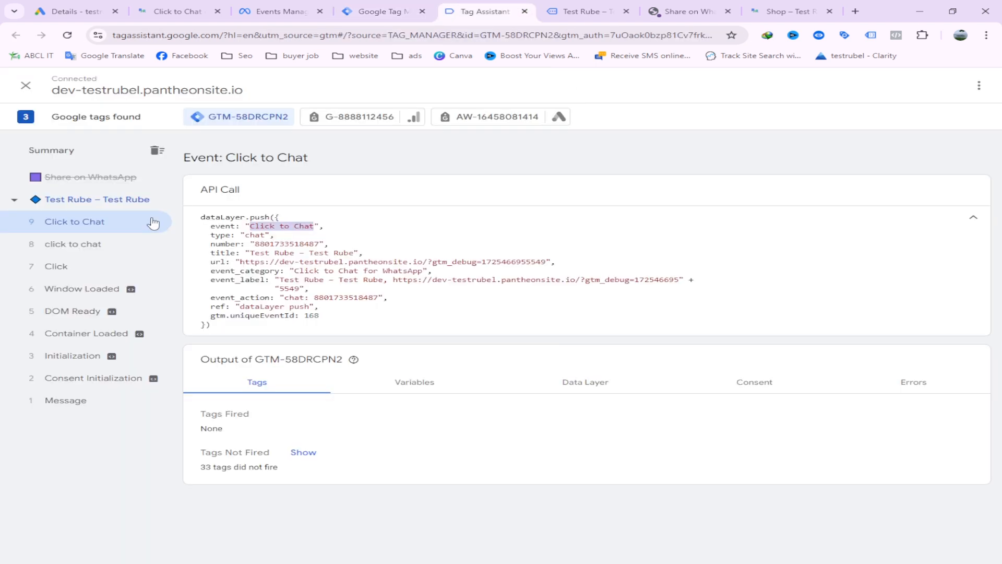
right_click(286, 229)
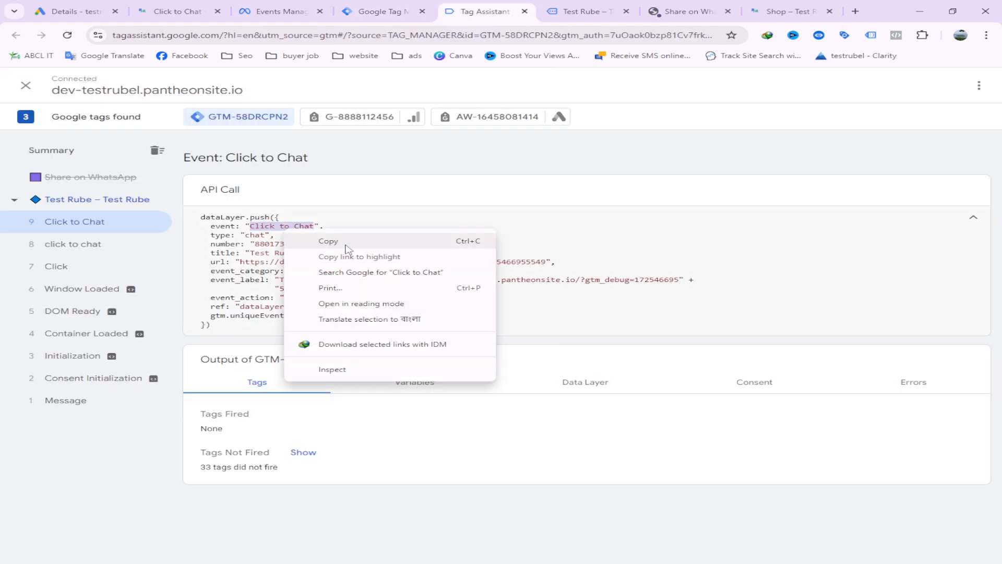
left_click(339, 240)
left_click(382, 11)
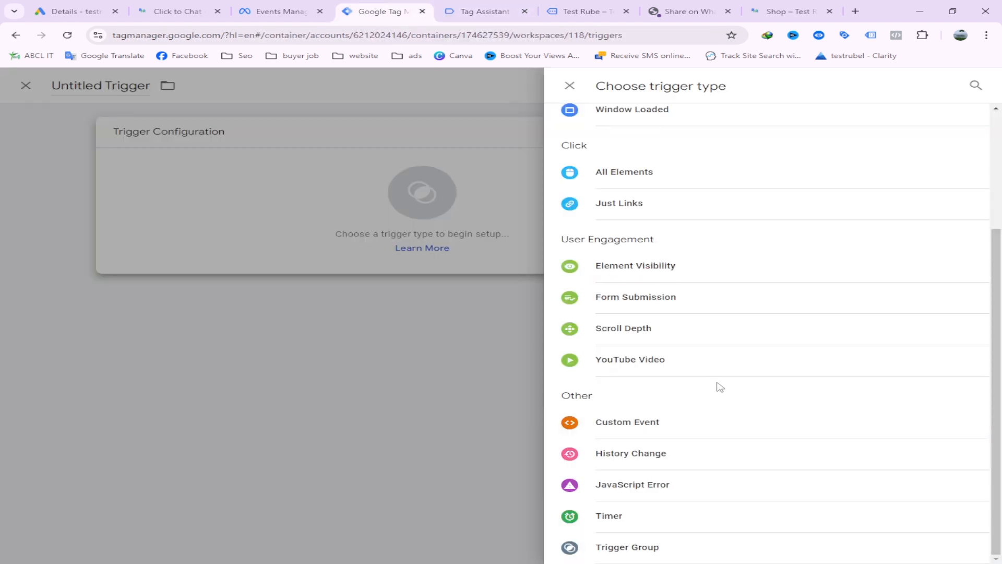
Make the trigger a Custom Event trigger with the event name "Click to Chat"
left_click(681, 431)
left_click(349, 243)
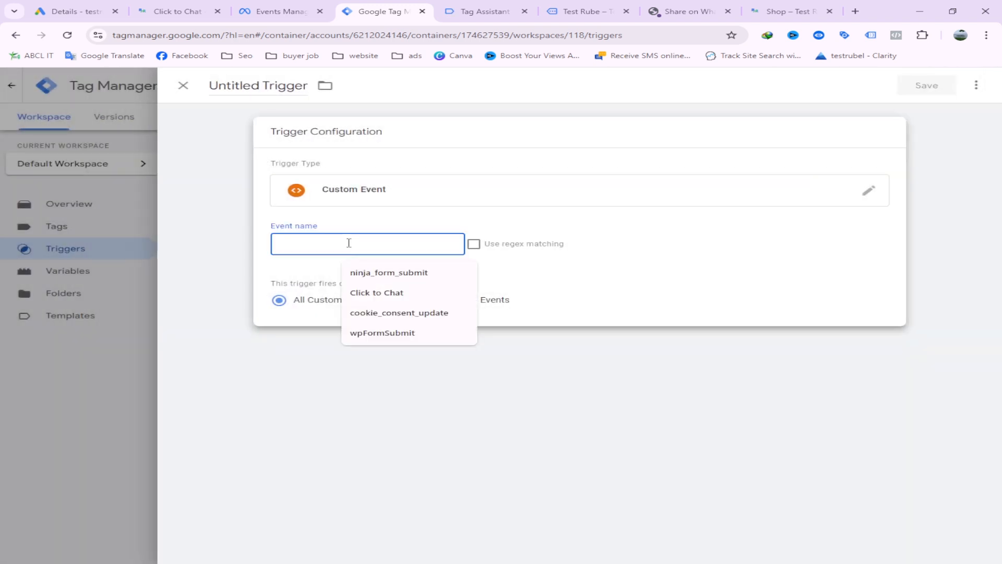
left_click(377, 292)
left_click(637, 250)
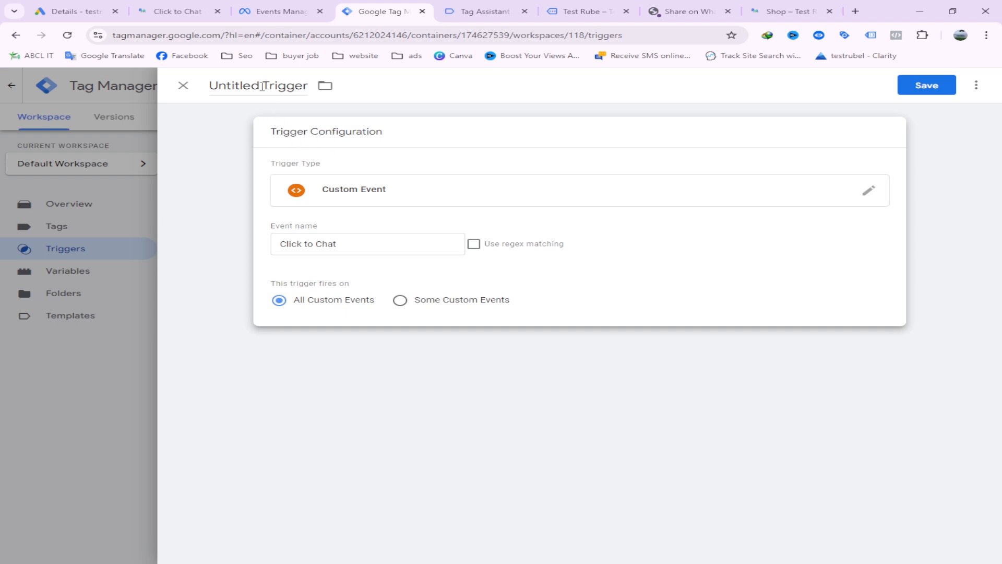
Name the trigger "Fb Whtasapp Click Trigger" and save it
left_click_drag(263, 86, 216, 90)
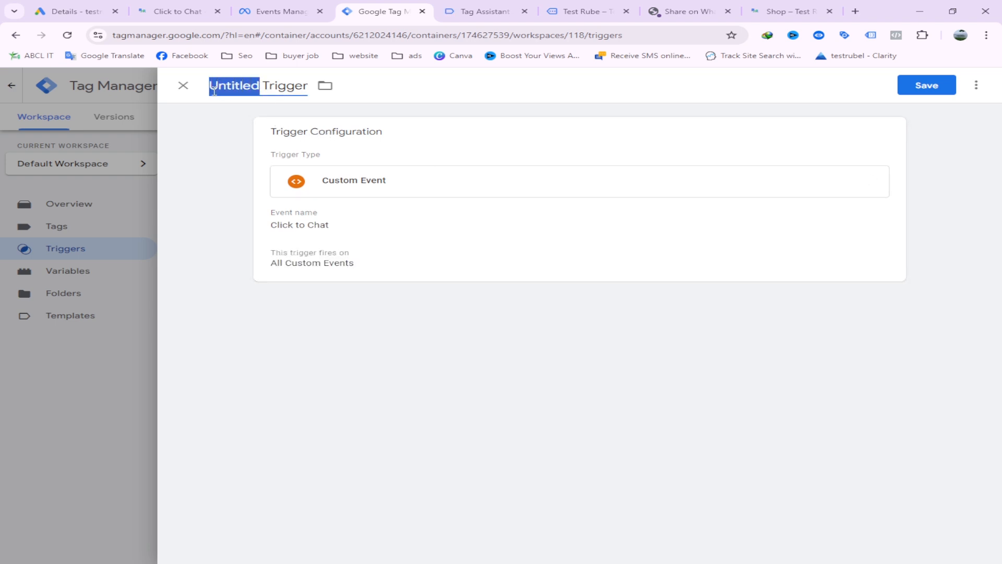
type("Fb")
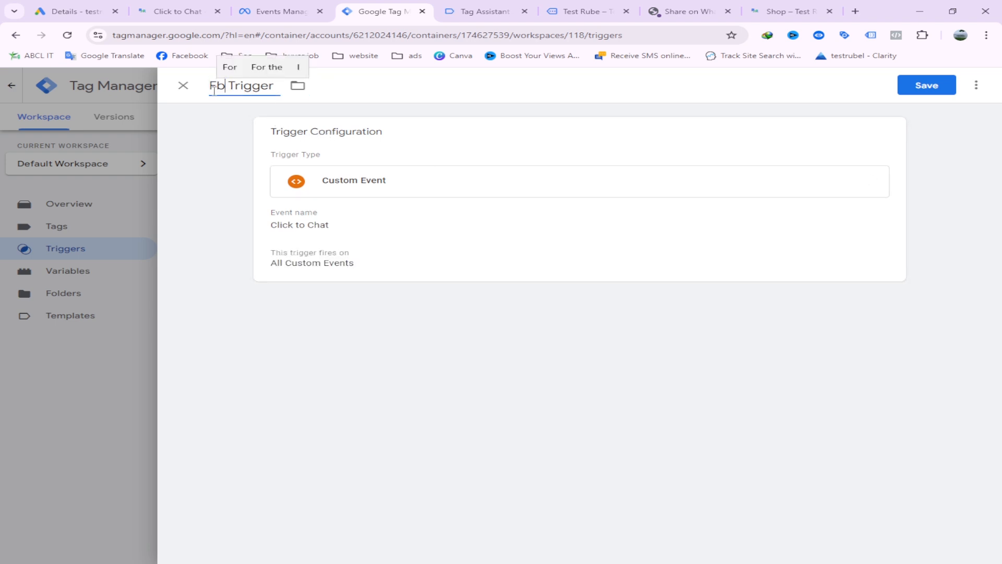
type(" W")
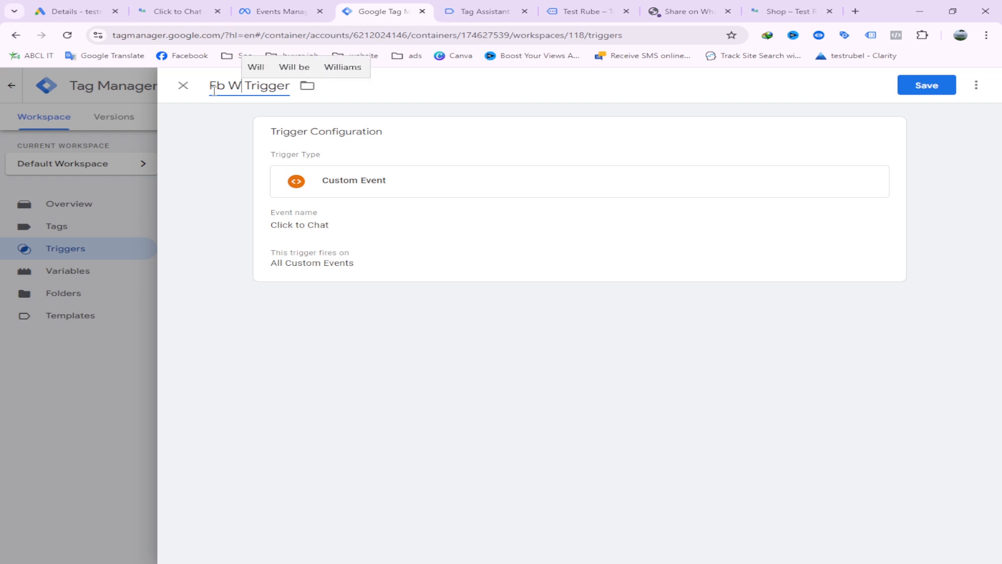
type("htasapp")
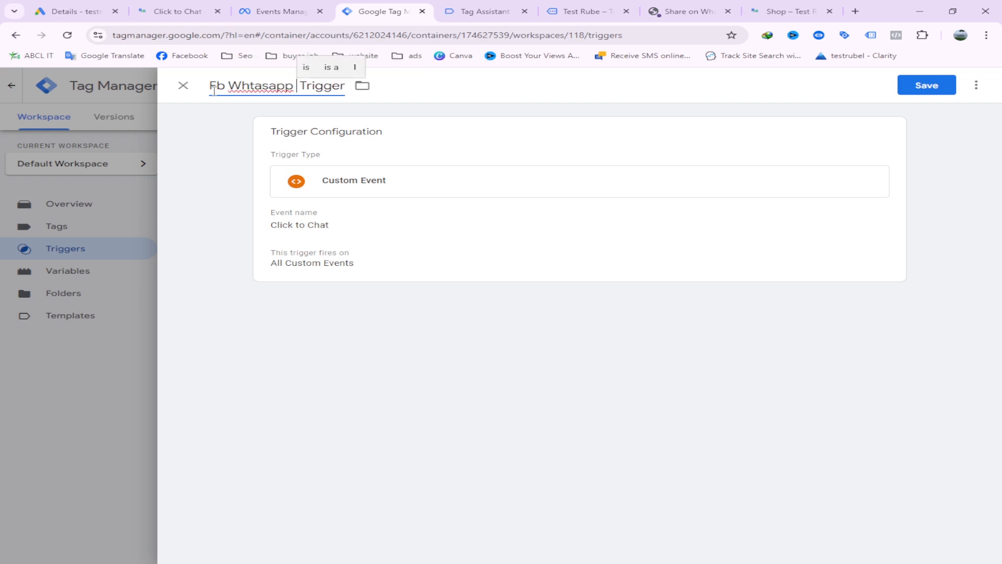
type(" Cli ")
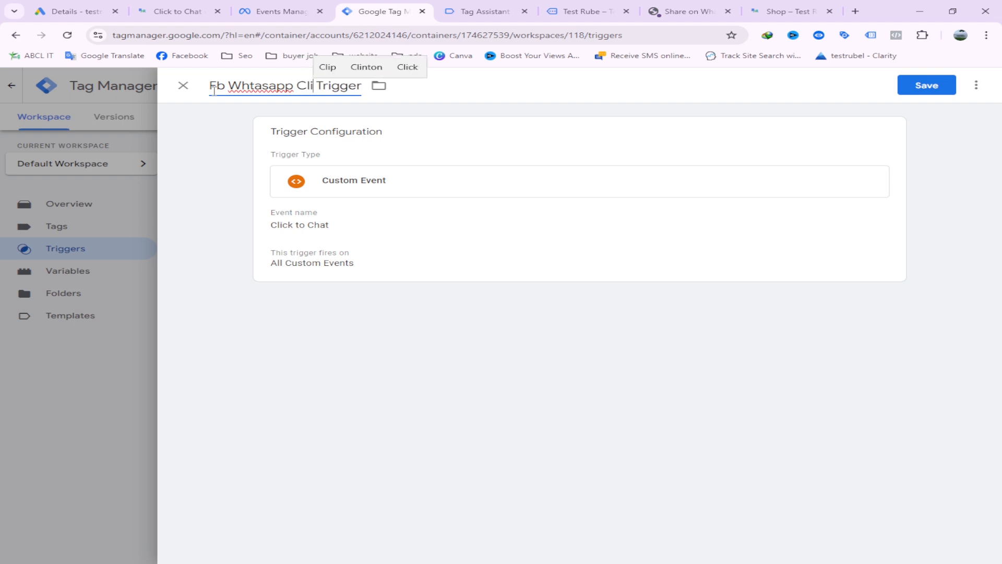
type("ck")
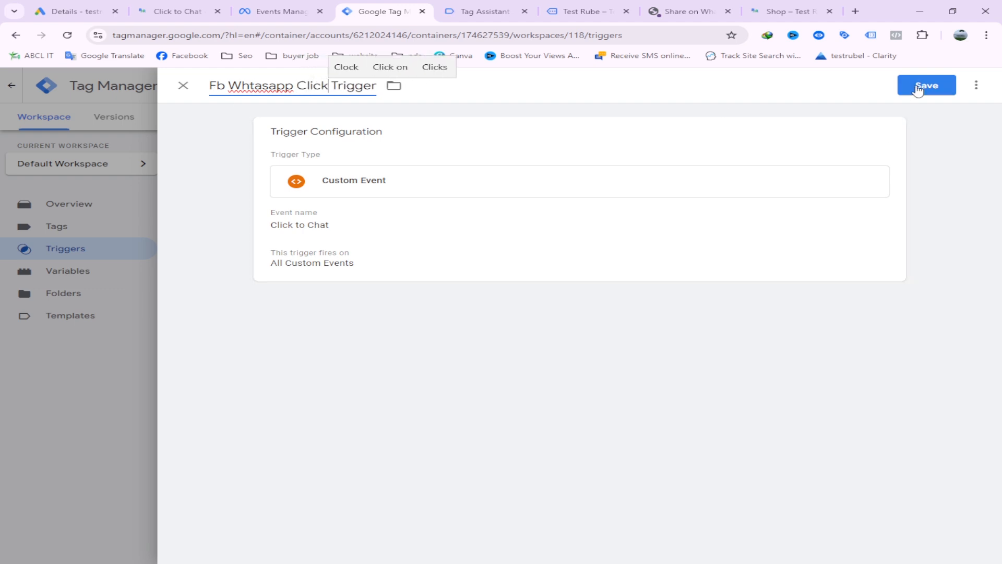
left_click(918, 87)
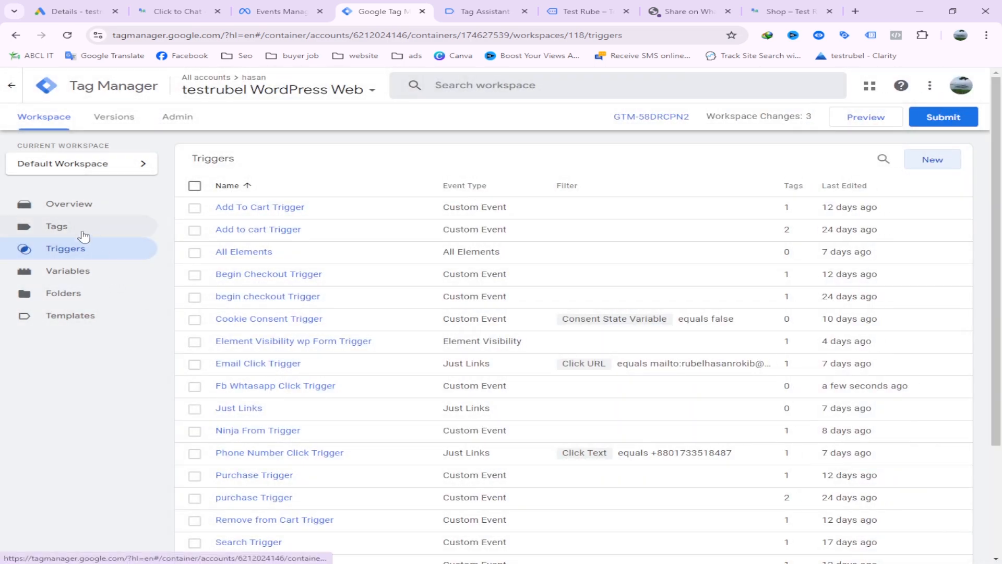
Create a new tag and choose Facebook Pixel by facebookarchive as its tag type
left_click(83, 237)
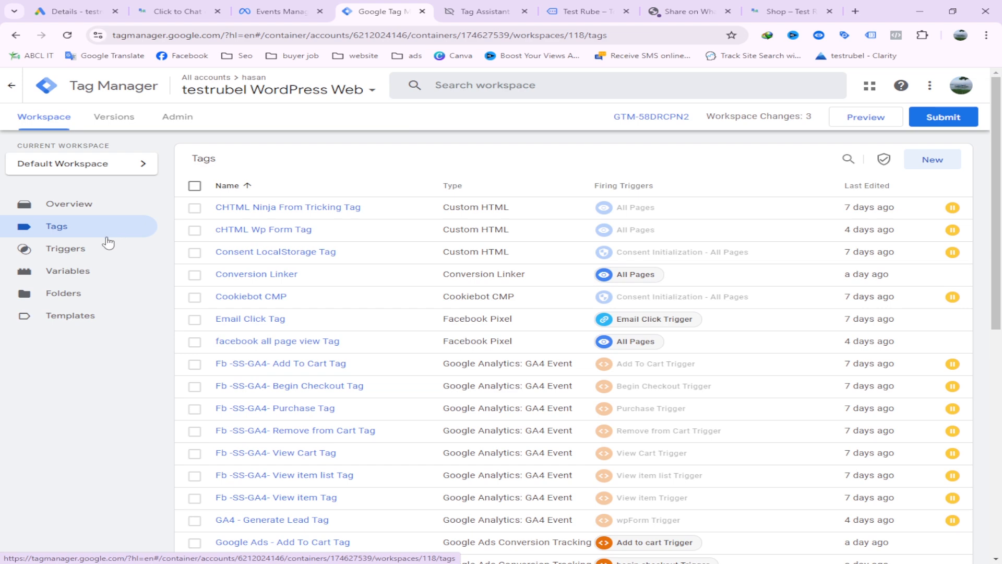
scroll(649, 342, "down", 4)
scroll(649, 342, "up", 4)
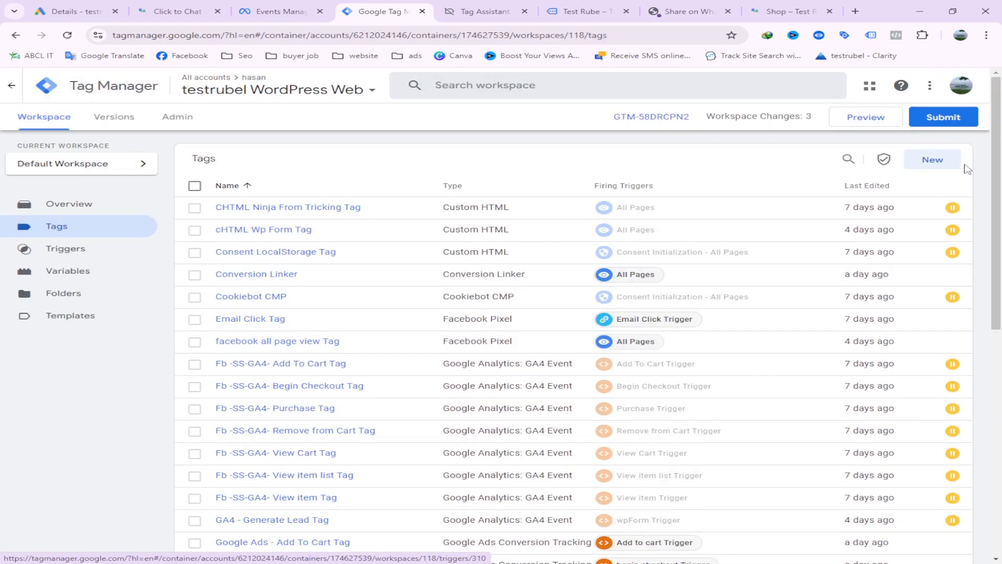
left_click(938, 159)
left_click(586, 163)
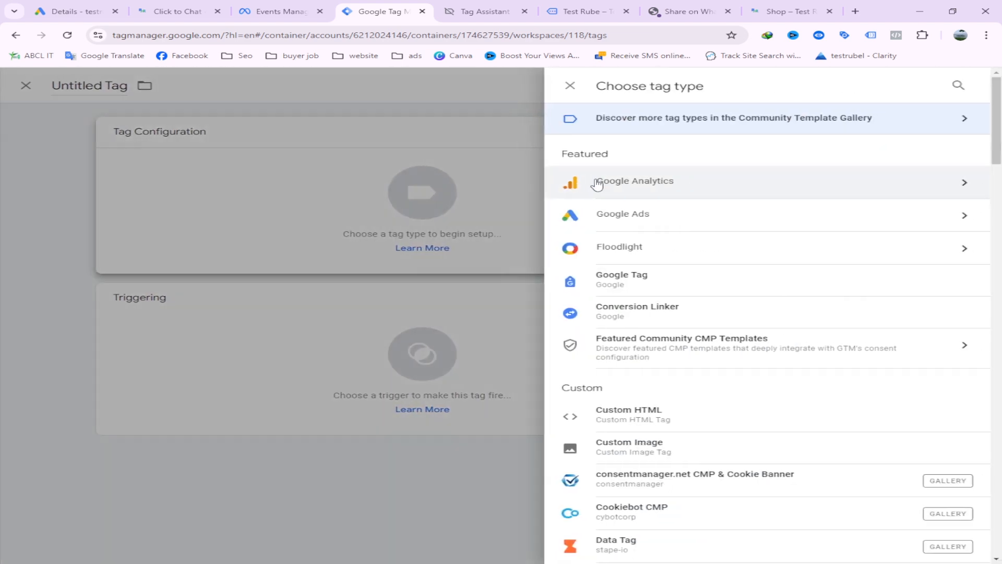
scroll(715, 409, "down", 3)
left_click(617, 472)
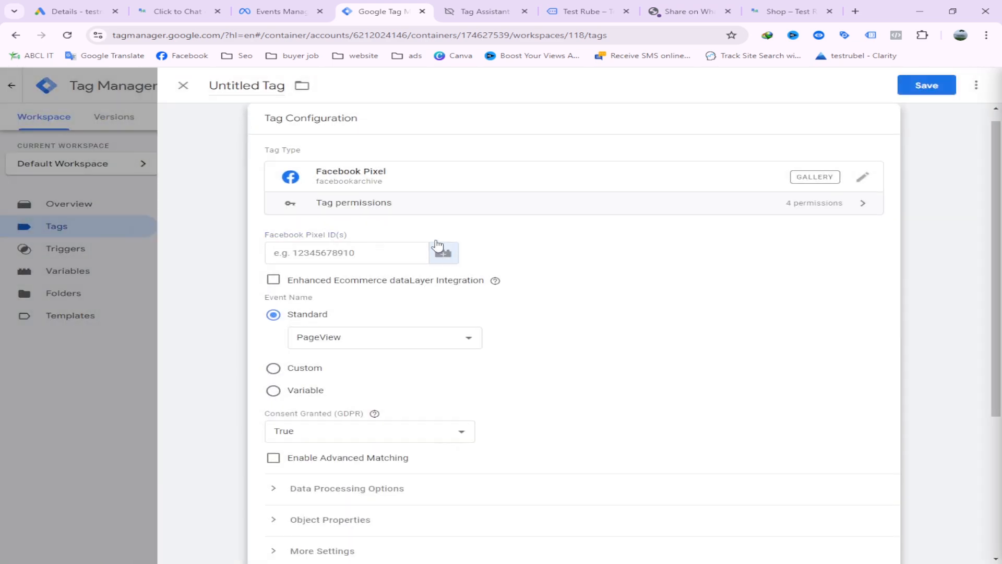
Set the tag's Facebook Pixel ID to the {{Facebook Pixel}} constant variable
left_click(437, 246)
scroll(308, 261, "down", 9)
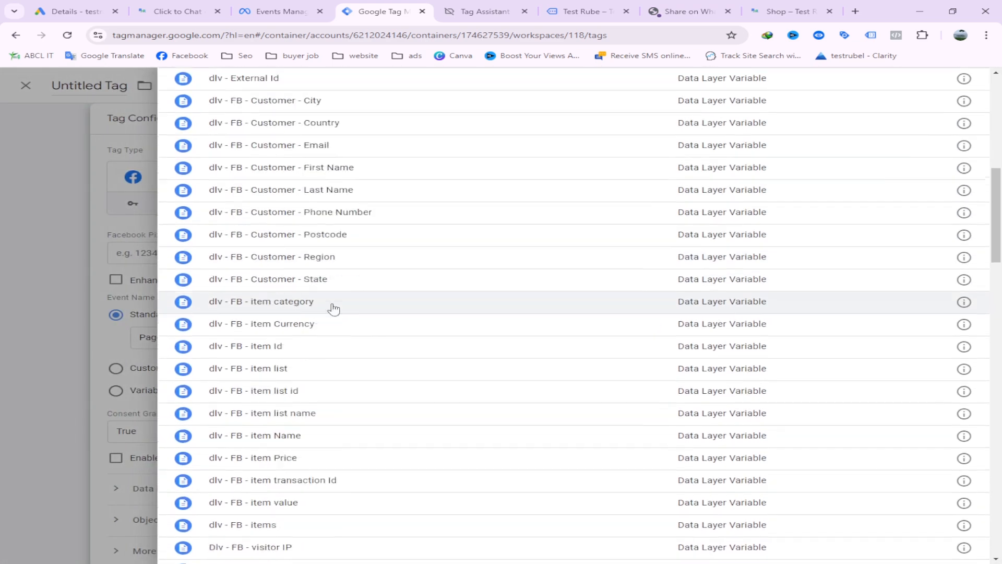
scroll(334, 309, "down", 16)
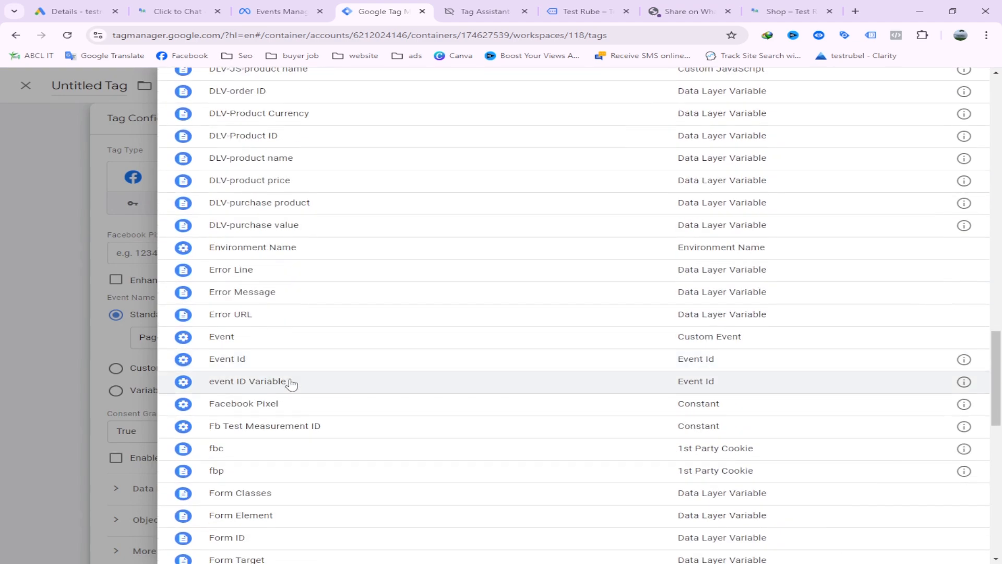
scroll(291, 383, "down", 1)
left_click(265, 349)
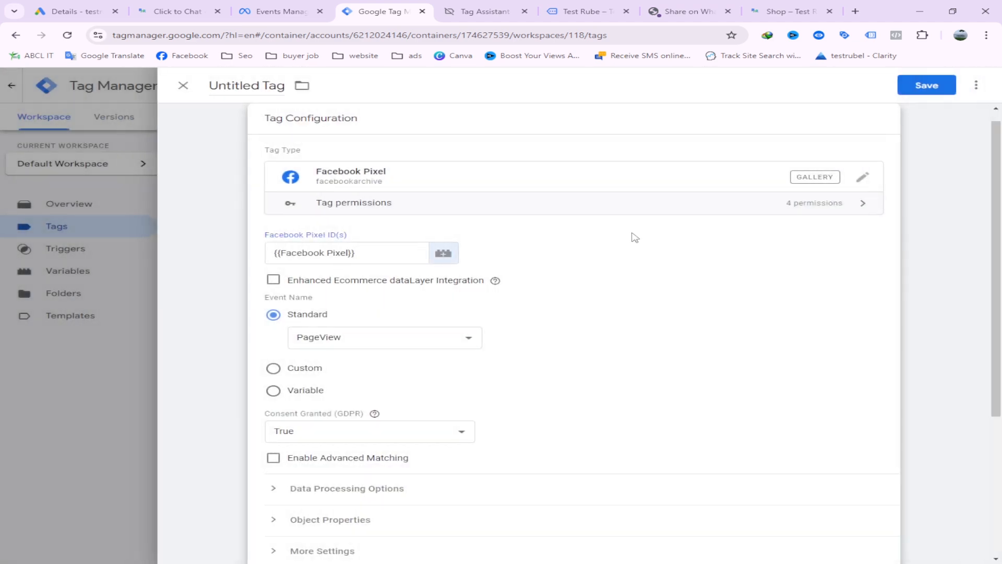
Look at the Custom event name option, return to Standard and set the tag's event to Contact
scroll(634, 237, "down", 1)
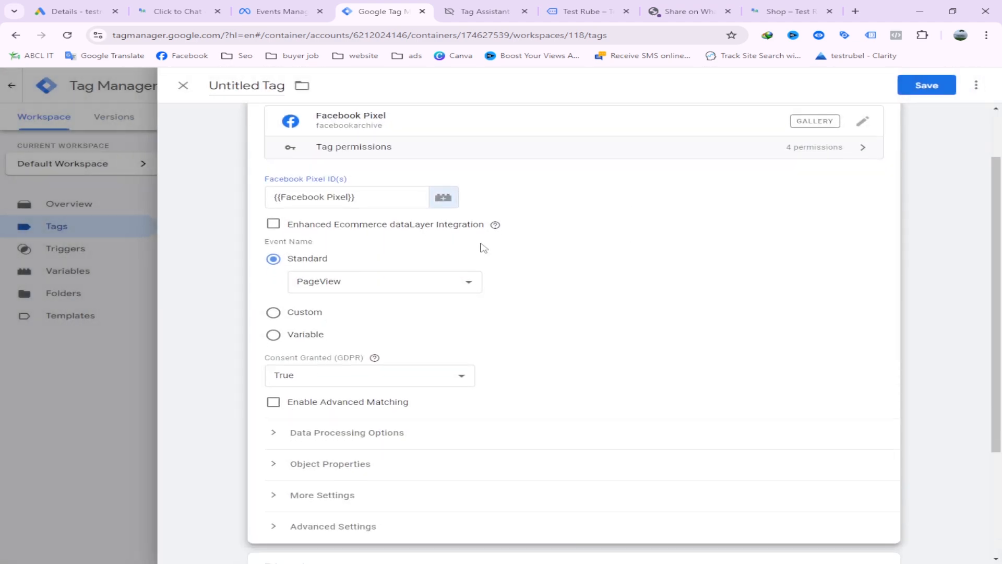
left_click(288, 314)
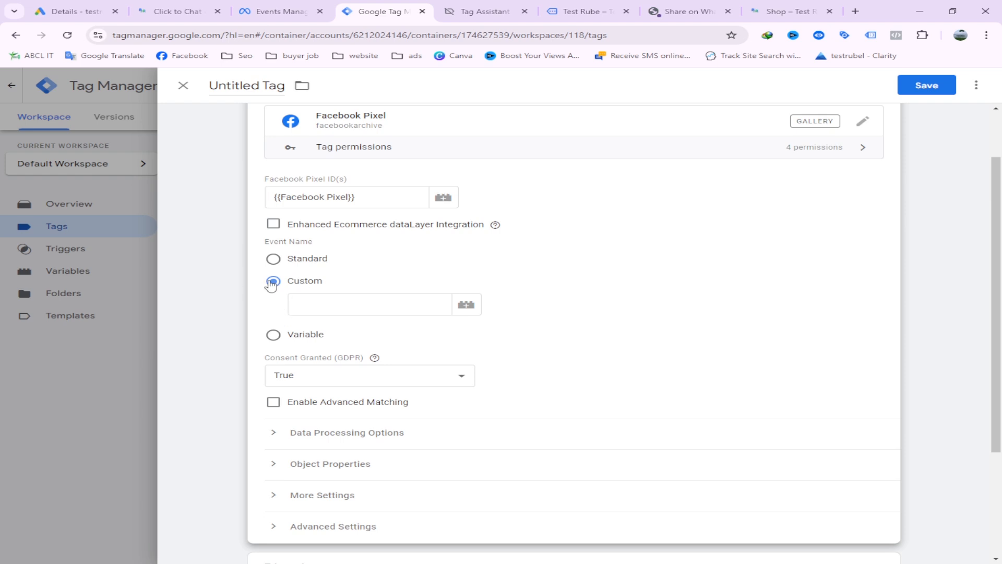
left_click(274, 260)
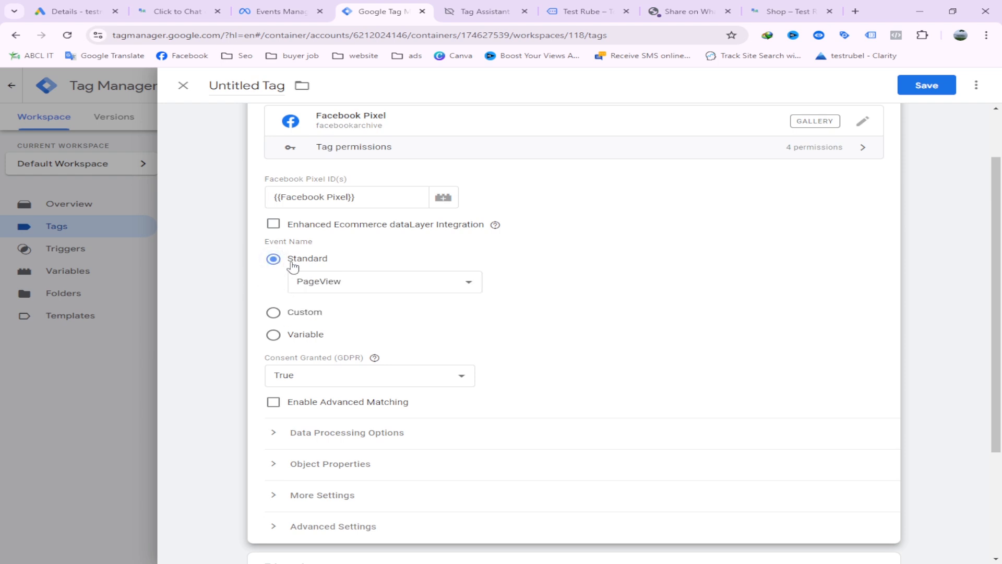
left_click(342, 285)
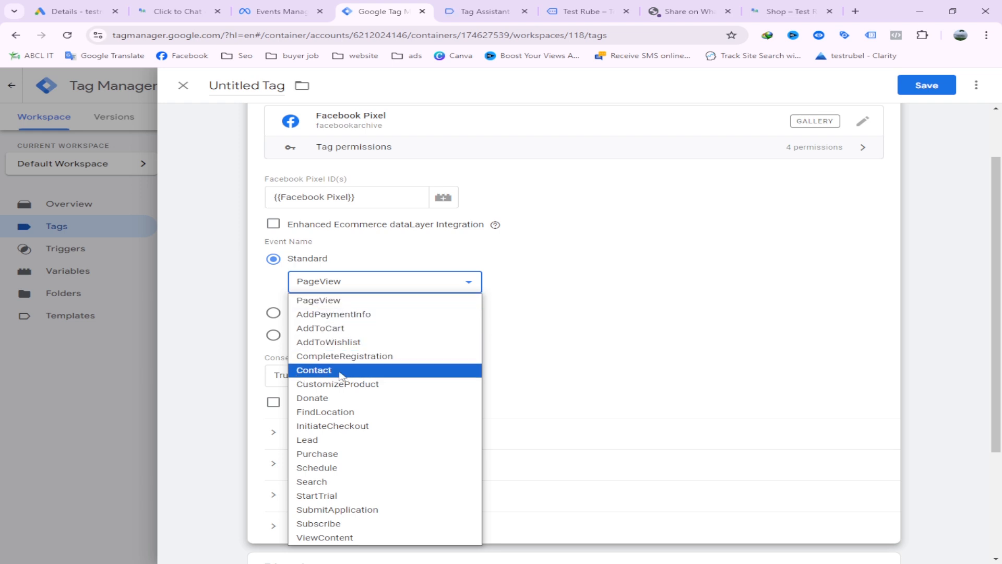
left_click(330, 370)
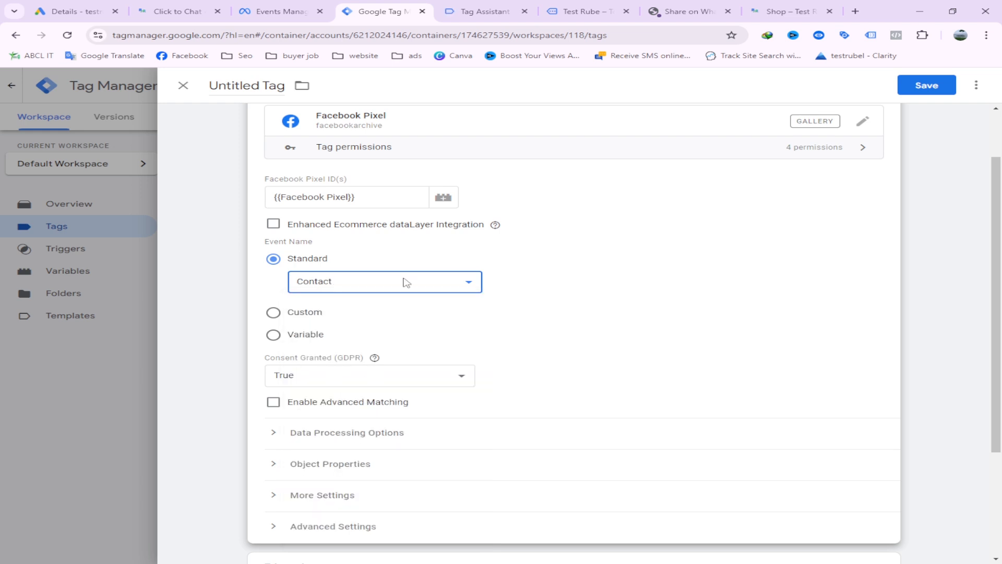
Check the WhatsApp button on the previewed store page and return to the tag setup in Google Tag Manager
left_click(477, 11)
left_click(586, 6)
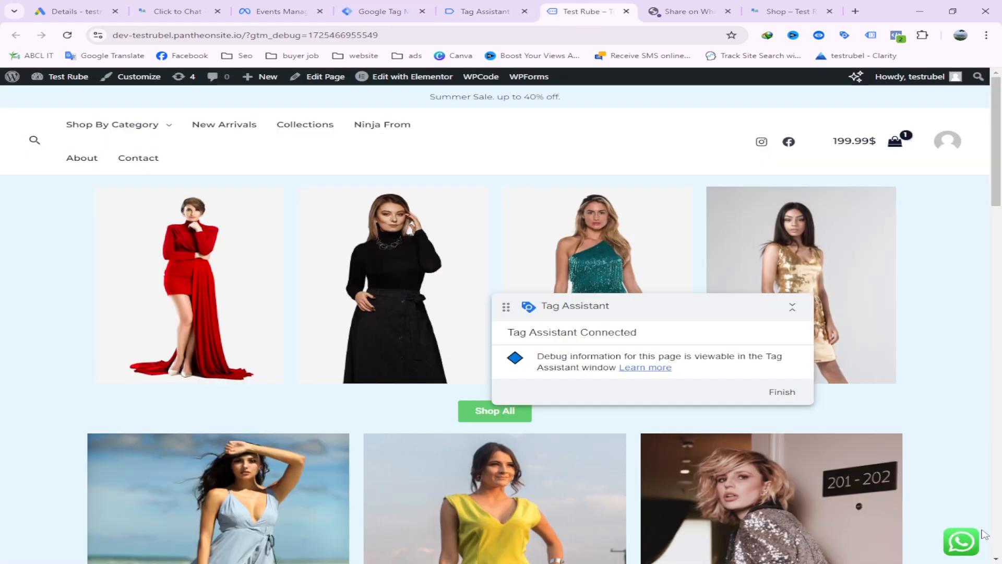
left_click(370, 7)
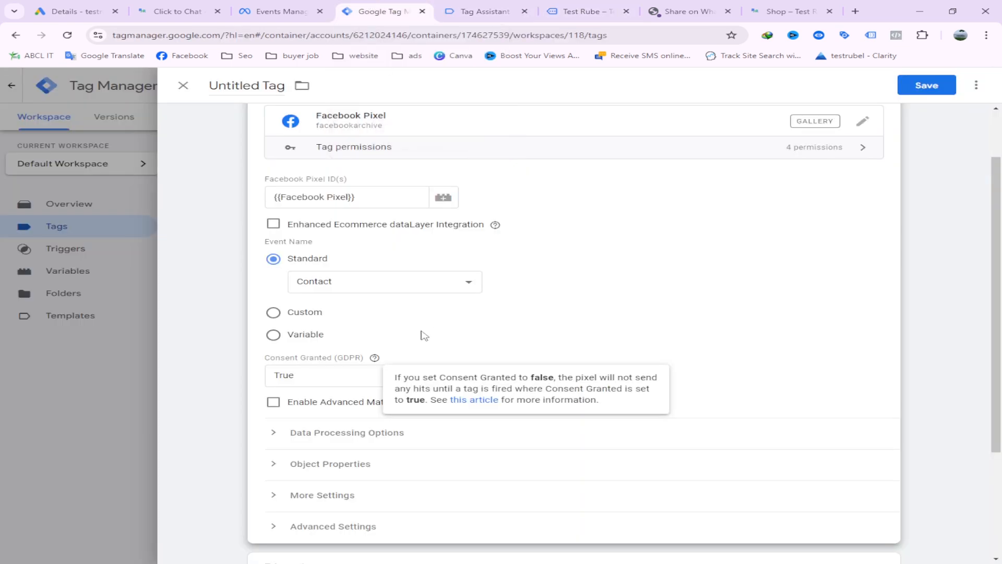
Review the standard event options of the tag and keep Contact selected
left_click(330, 285)
left_click(344, 375)
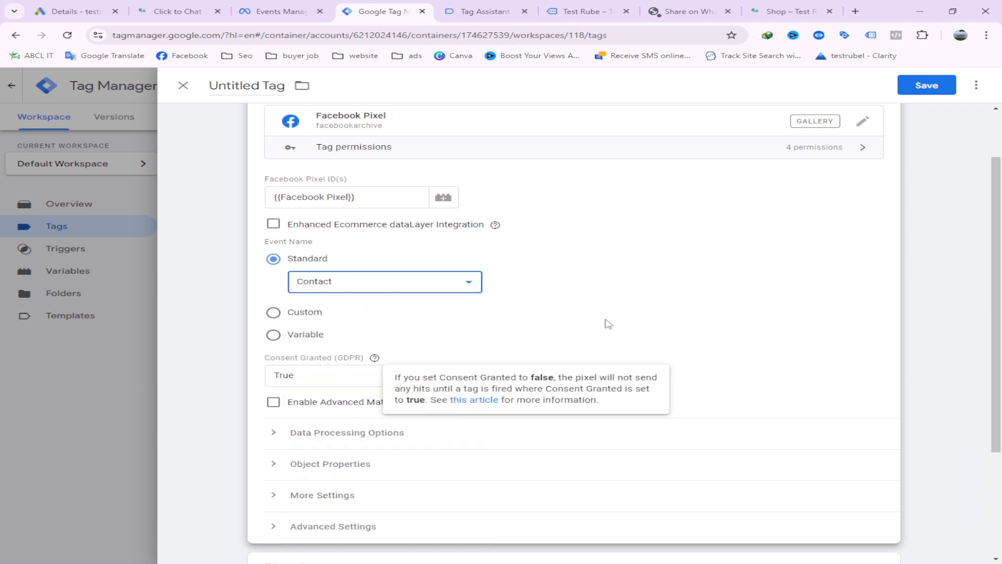
left_click(677, 290)
left_click(392, 270)
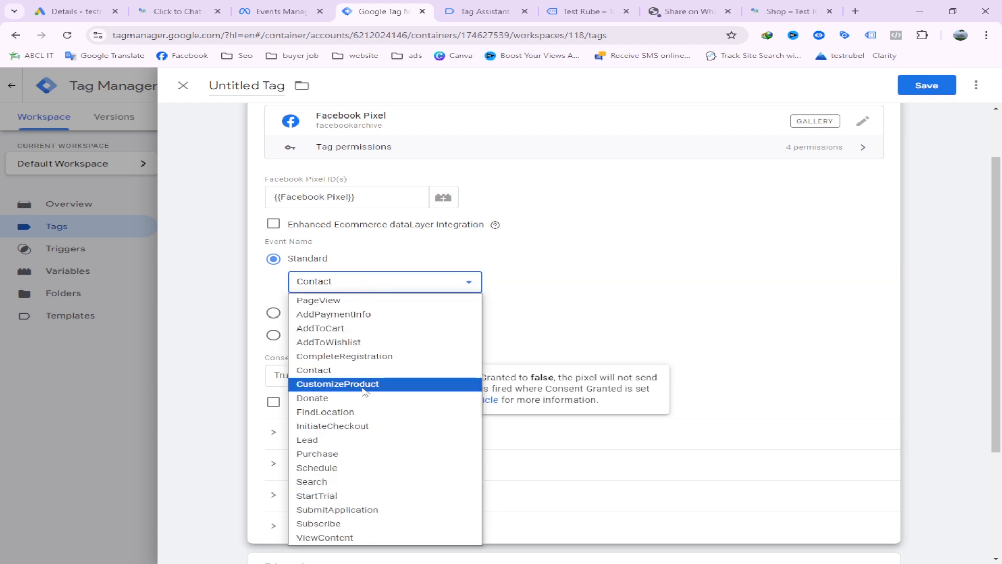
left_click(339, 369)
Assign the Fb Whtasapp Click Trigger custom event as the tag's firing trigger
scroll(484, 332, "down", 3)
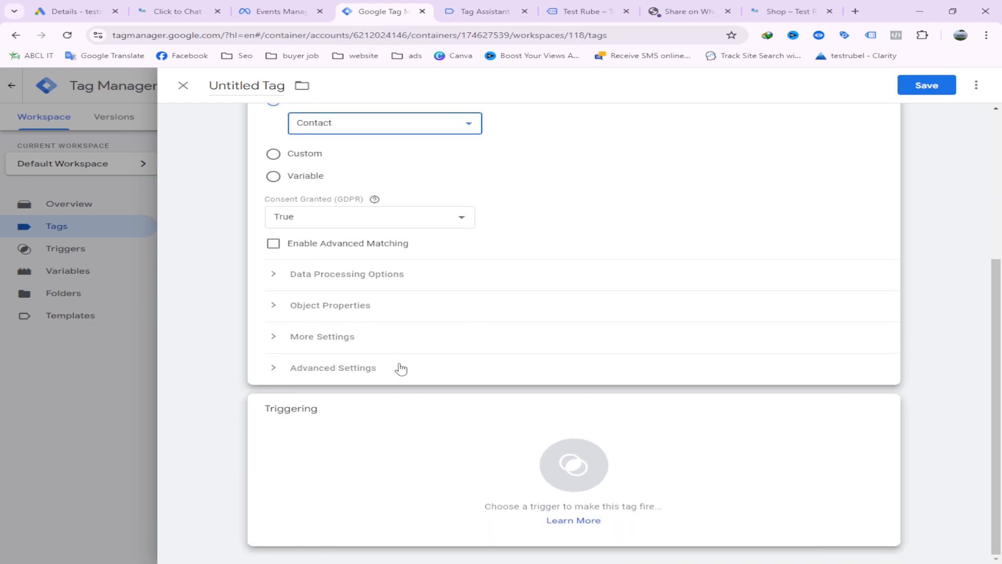
scroll(436, 327, "up", 4)
scroll(519, 421, "down", 4)
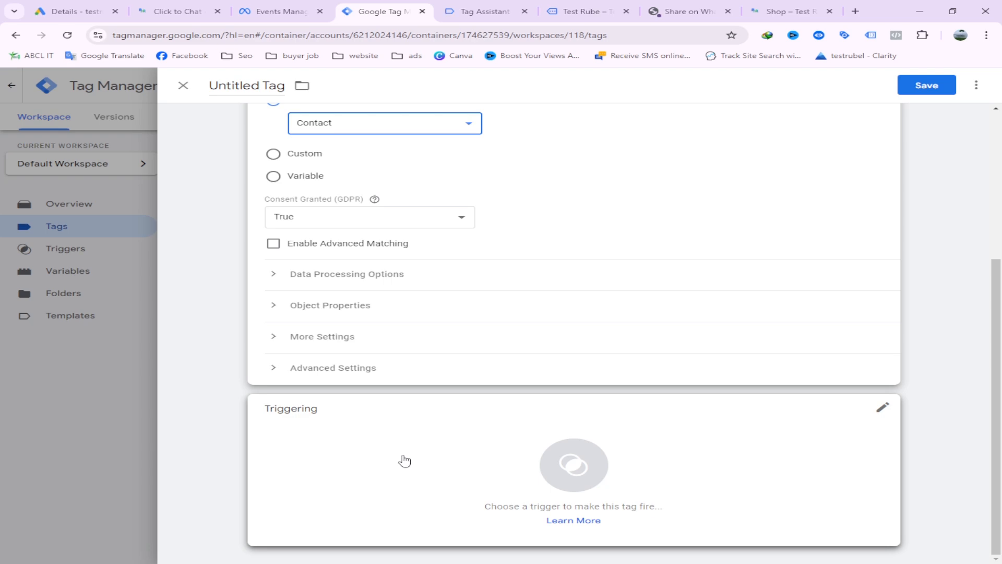
left_click(367, 441)
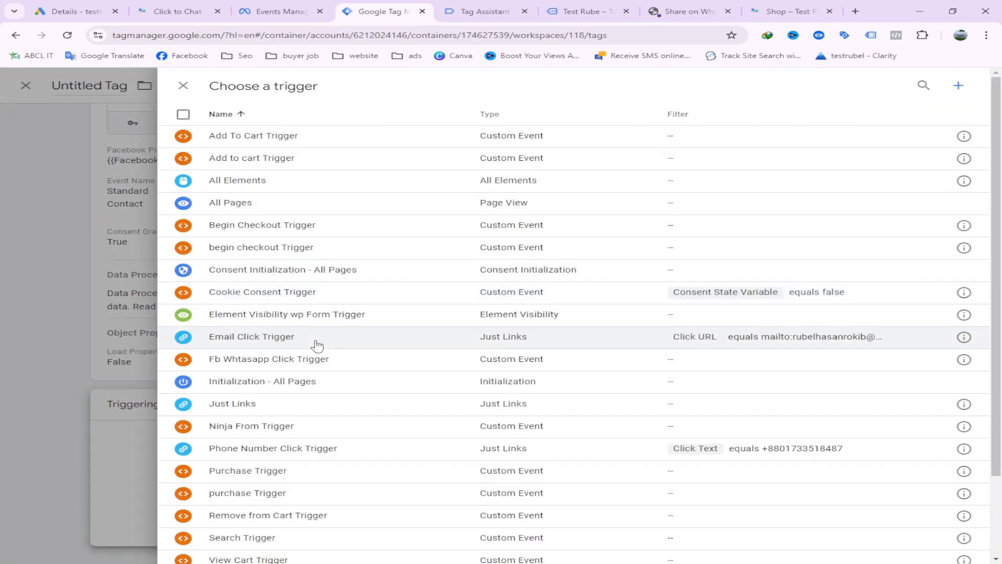
scroll(327, 391, "down", 2)
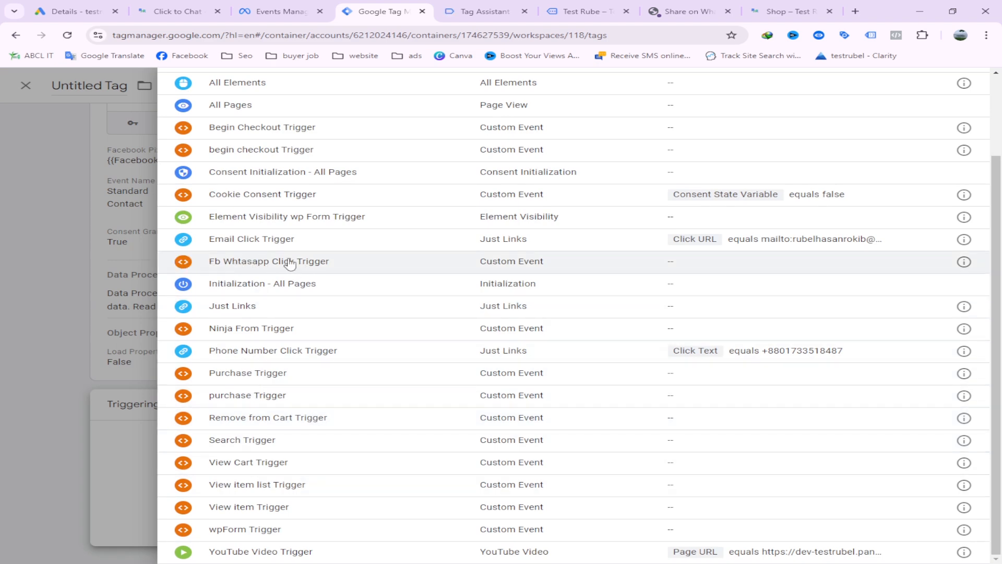
left_click(315, 266)
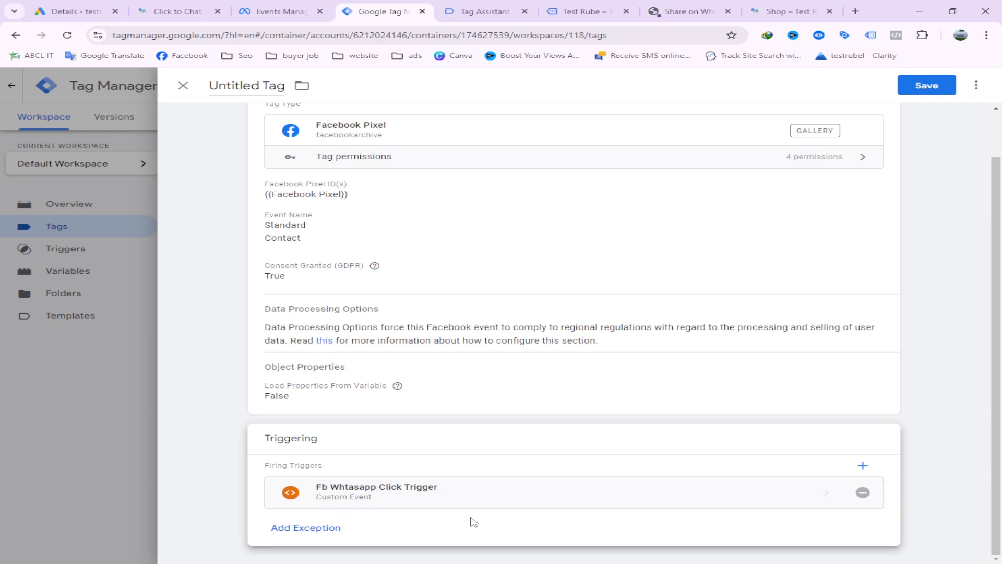
Name the tag "Fb whatsapp Click Tag" and save it
scroll(267, 108, "up", 1)
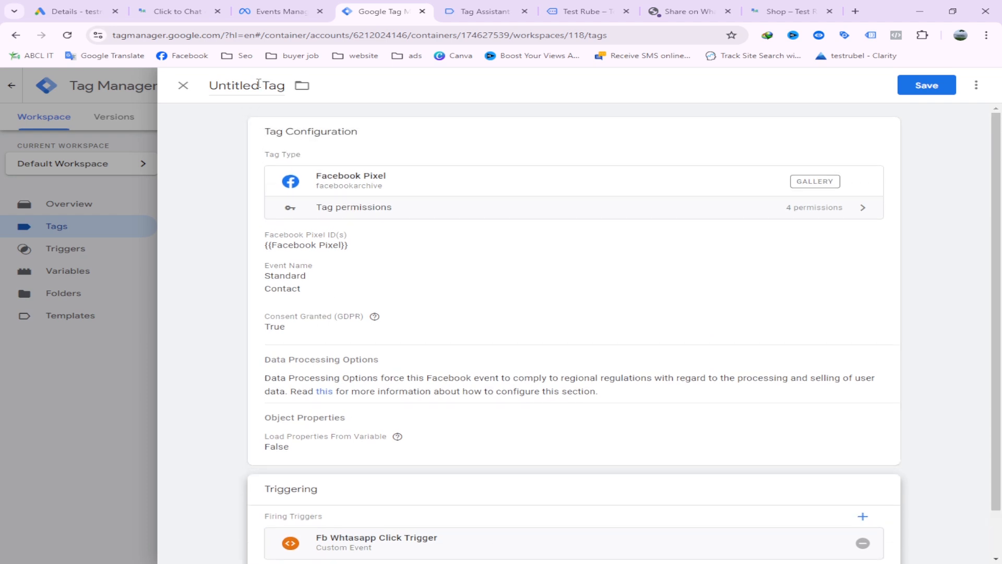
left_click_drag(259, 84, 210, 93)
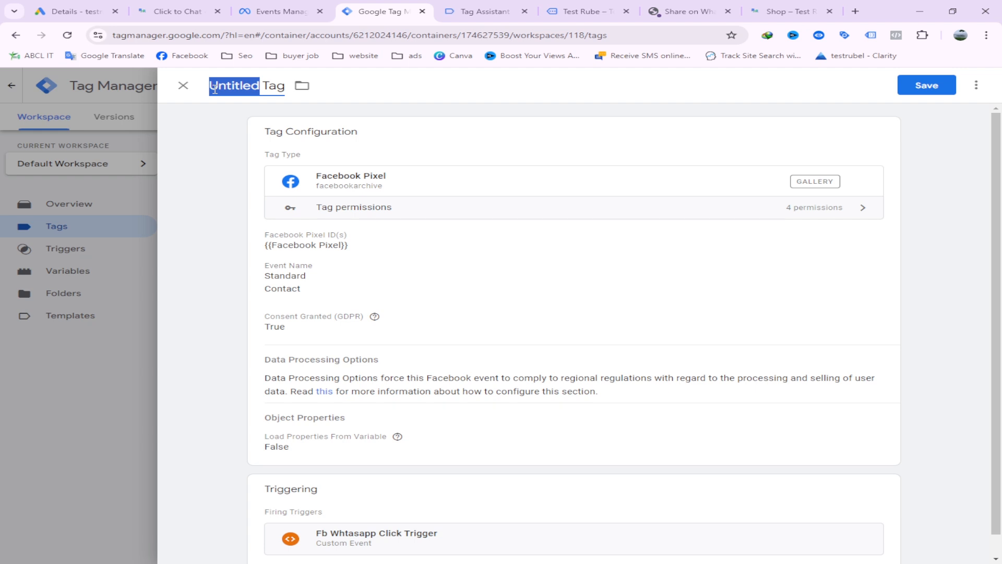
type("Fb w Tag")
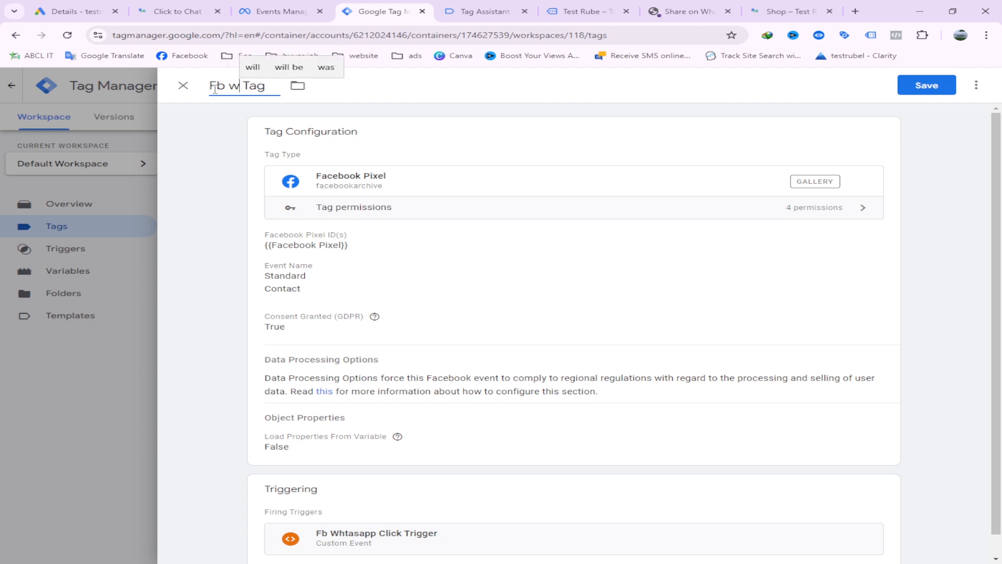
key("BackSpace")
type("hatsapp")
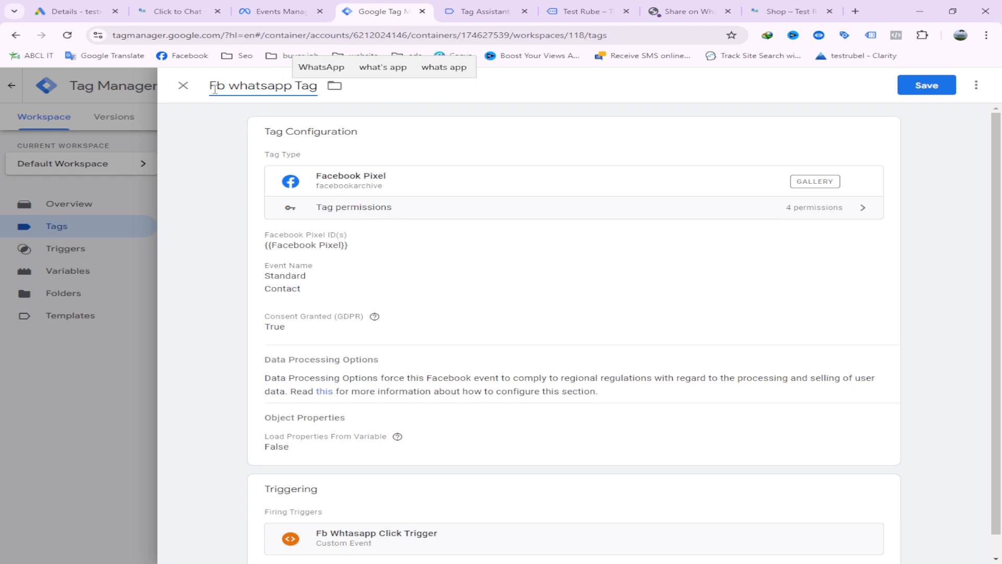
type(" Click")
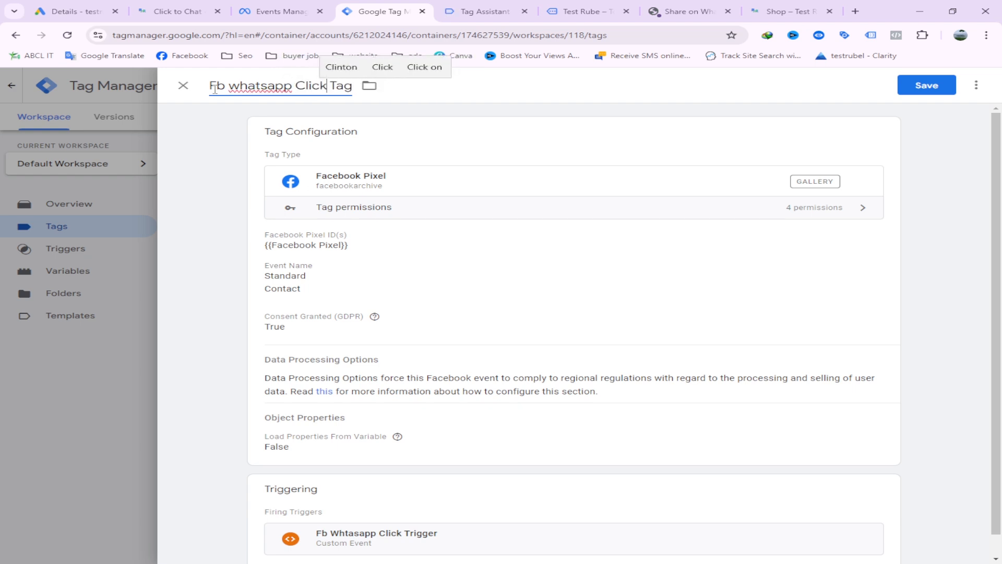
left_click(925, 87)
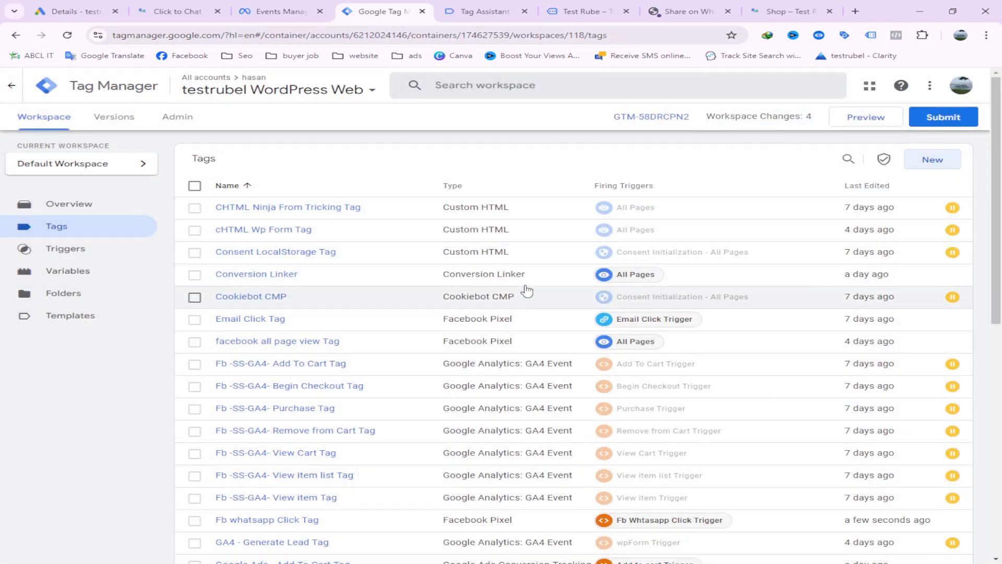
Preview the container and connect Tag Assistant to the dev-testrubel.pantheonsite.io store
scroll(468, 345, "down", 1)
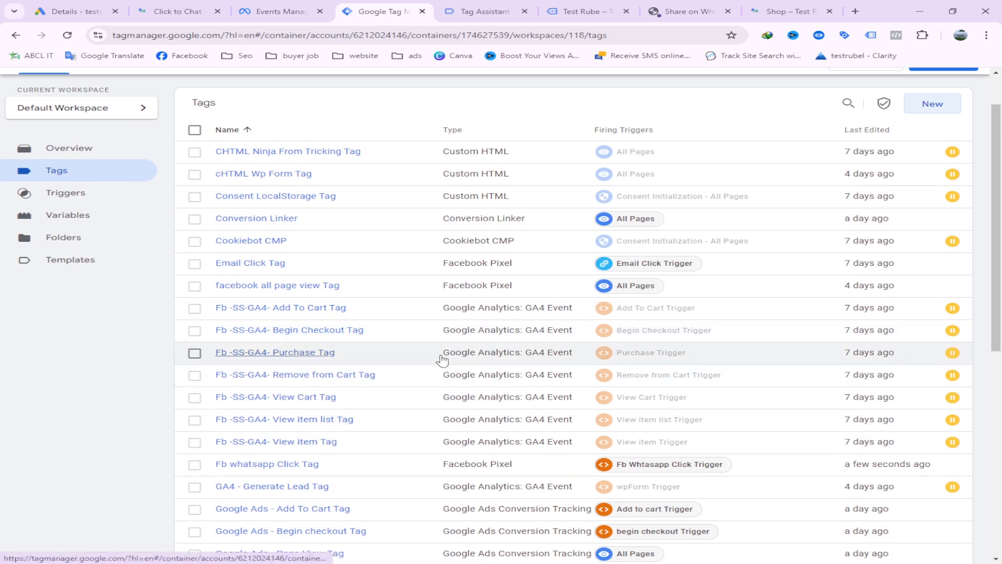
scroll(441, 359, "up", 1)
left_click(878, 120)
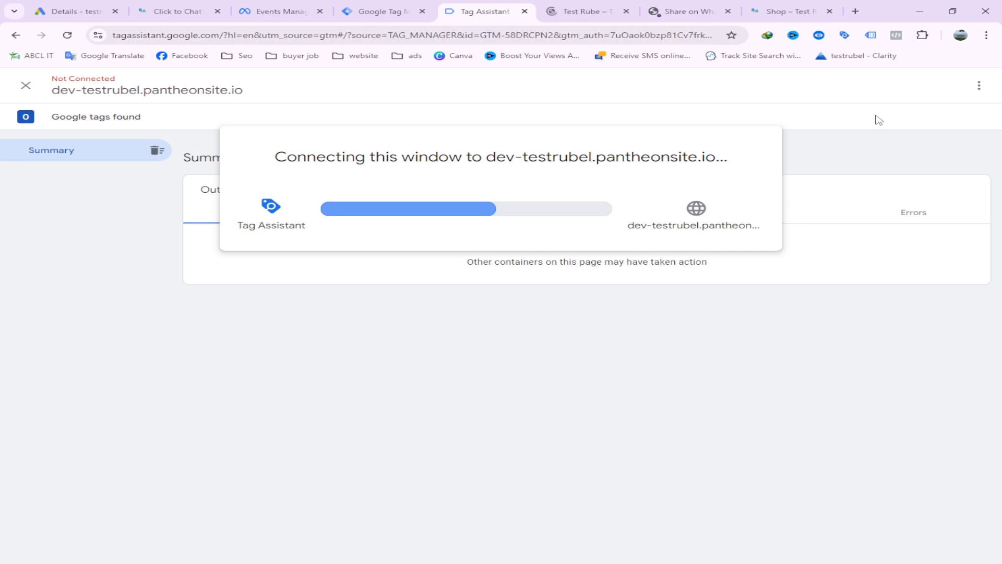
left_click(577, 8)
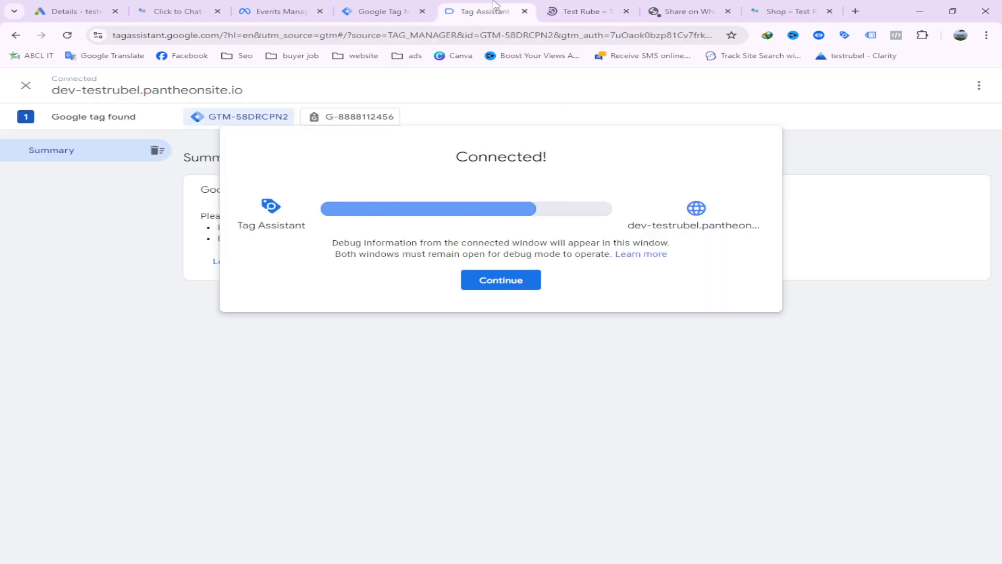
left_click(514, 282)
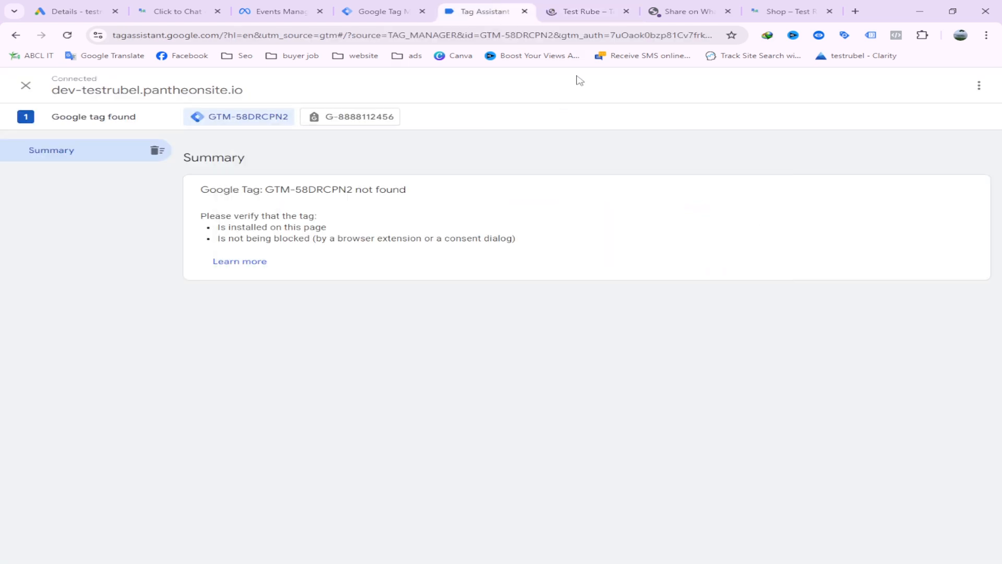
On the previewed store page, move the Tag Assistant panel away from the WhatsApp button and open the WhatsApp chat
left_click(583, 4)
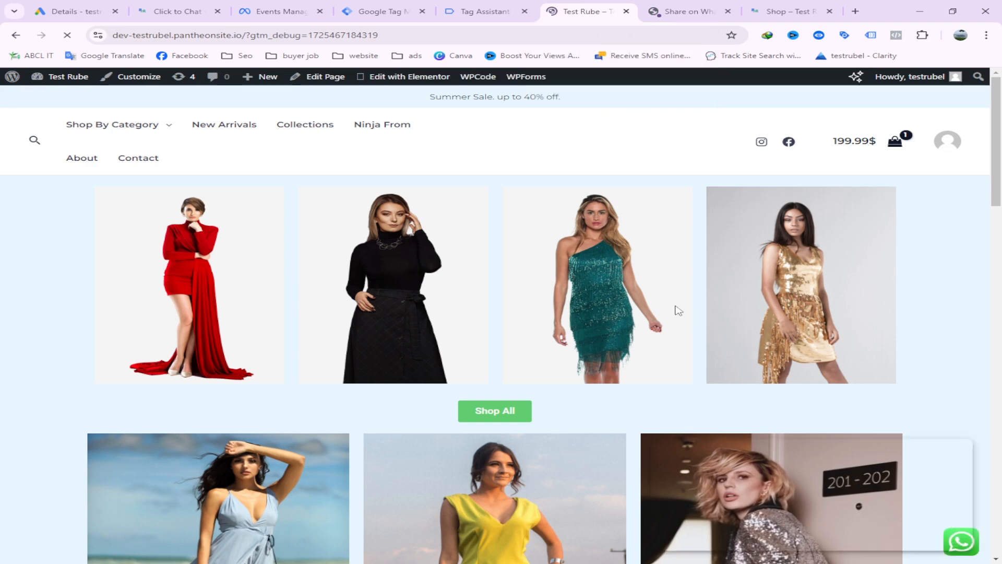
left_click_drag(844, 452, 655, 299)
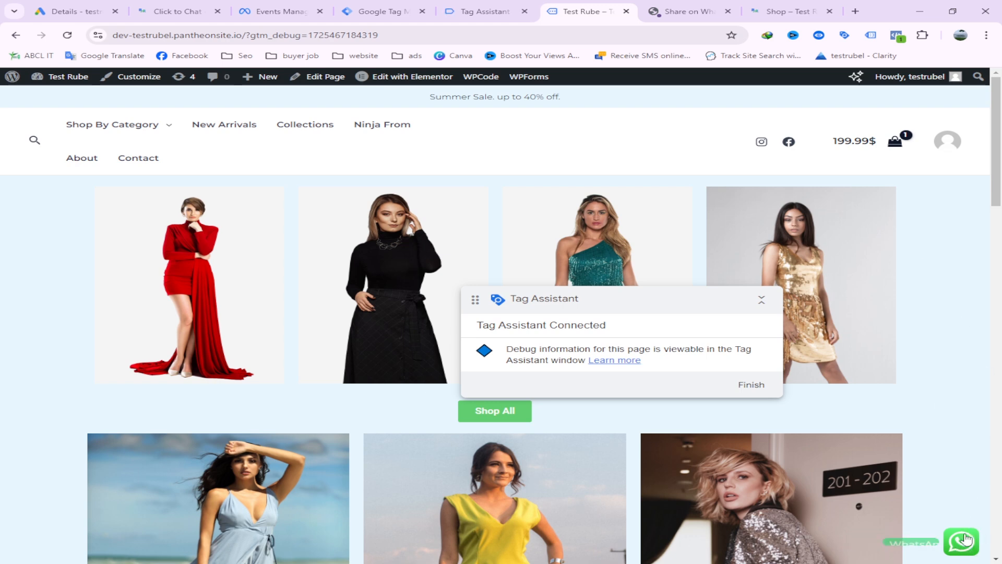
left_click(961, 541)
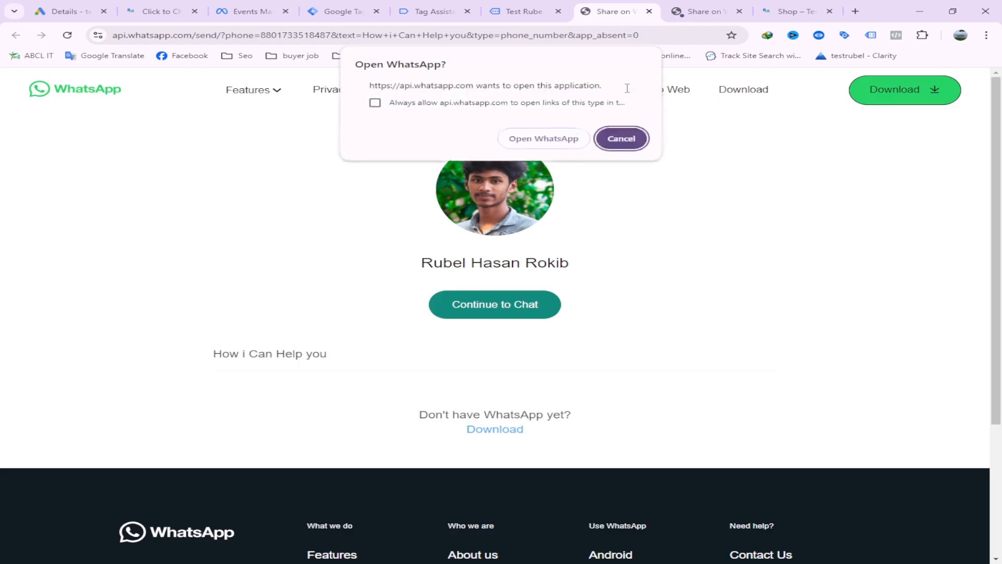
In Tag Assistant, inspect the Click to Chat event and the details of the Fb whatsapp Click Tag
left_click(525, 8)
left_click(436, 11)
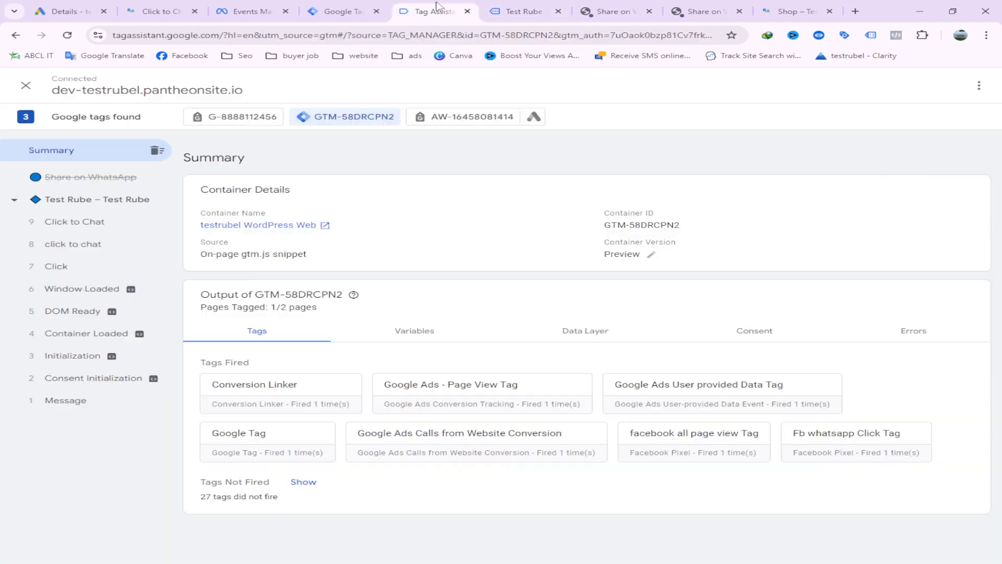
left_click(100, 223)
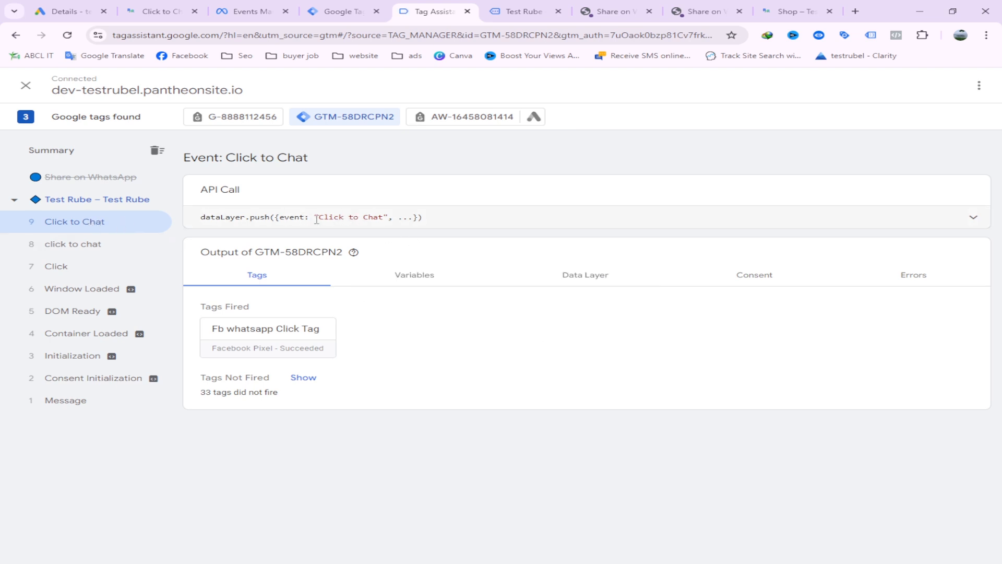
left_click_drag(316, 220, 374, 216)
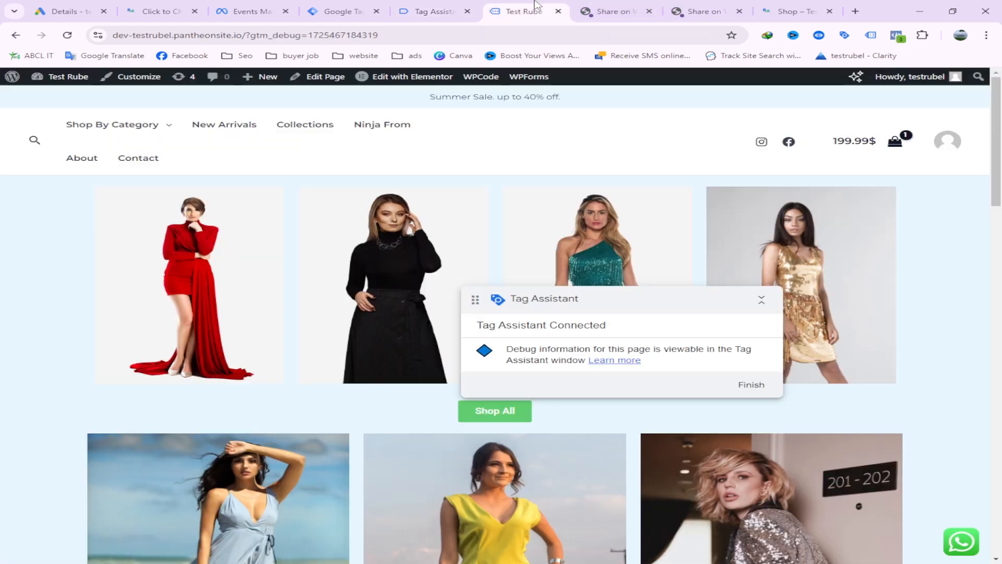
left_click(524, 11)
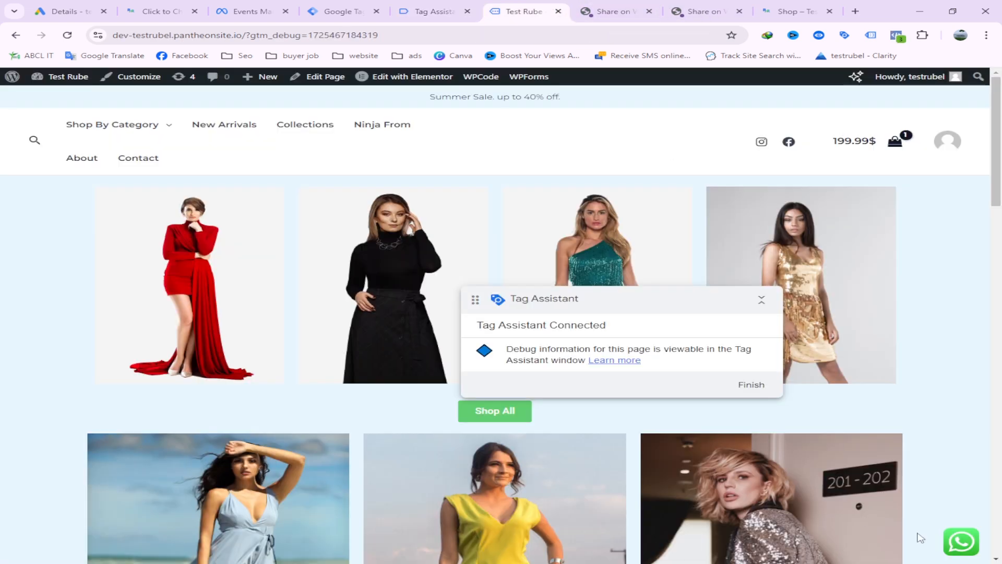
left_click(433, 11)
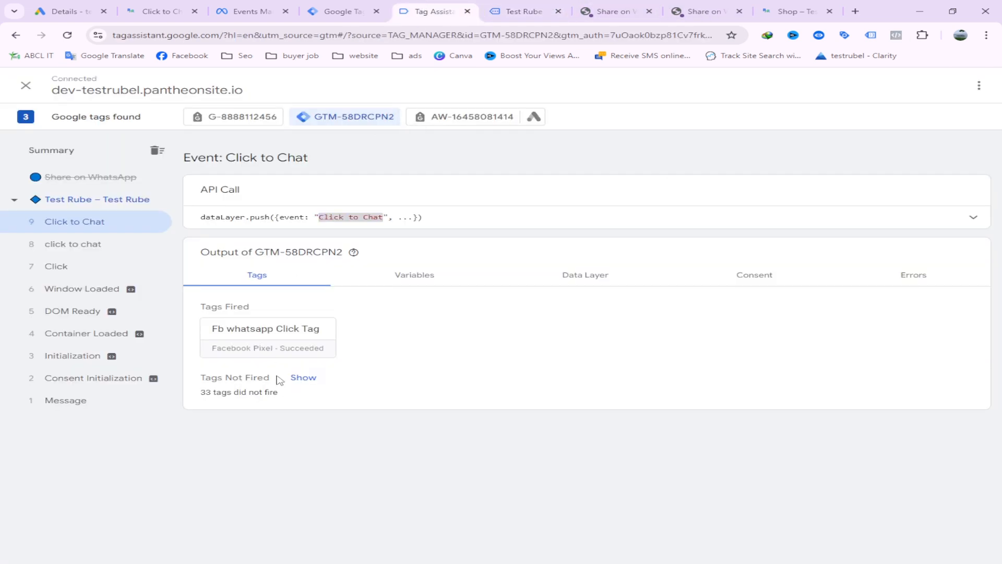
left_click(293, 331)
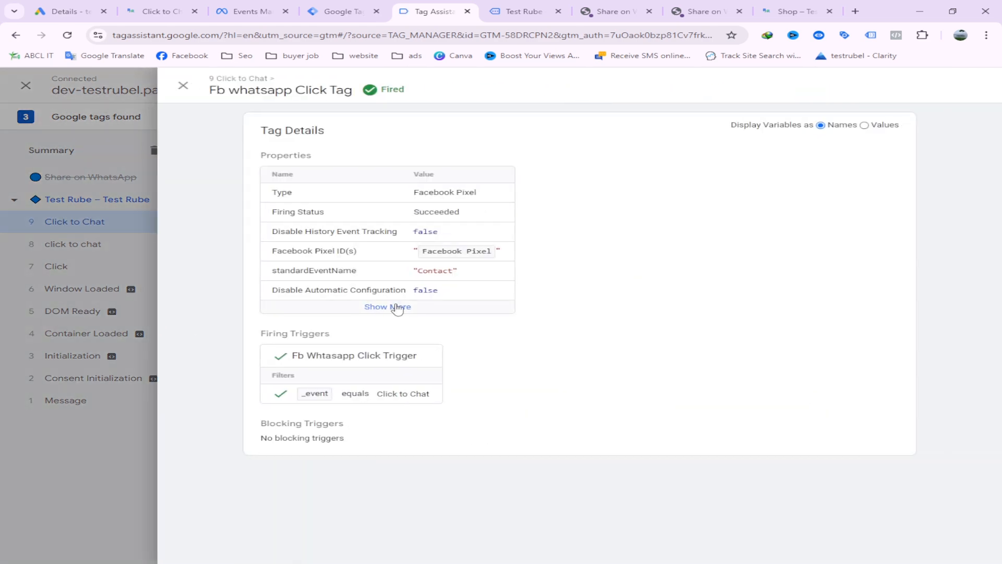
left_click(391, 305)
left_click(183, 85)
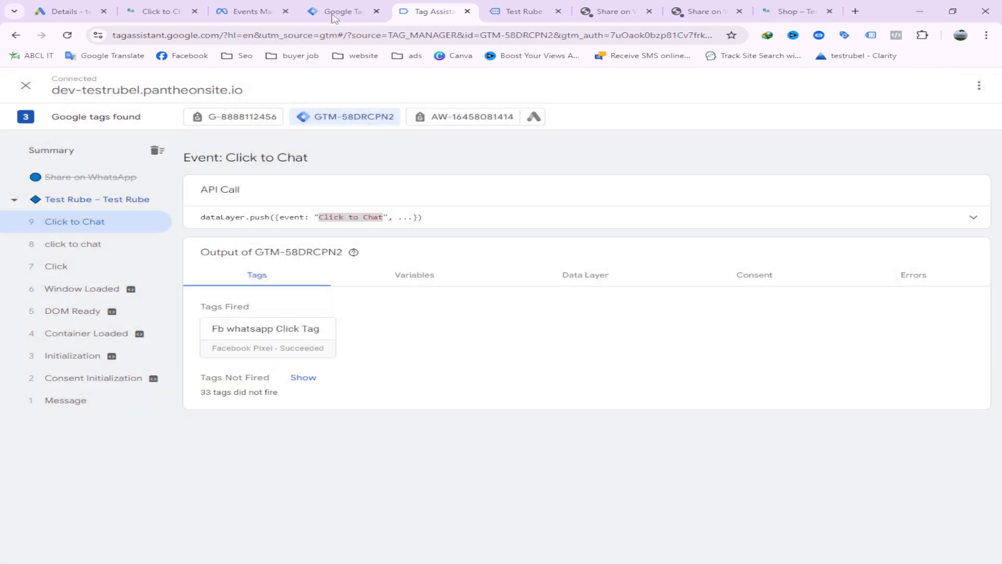
Switch to Meta Events Manager and examine the Contact event's details in the testrubel WordPress test events
left_click(245, 11)
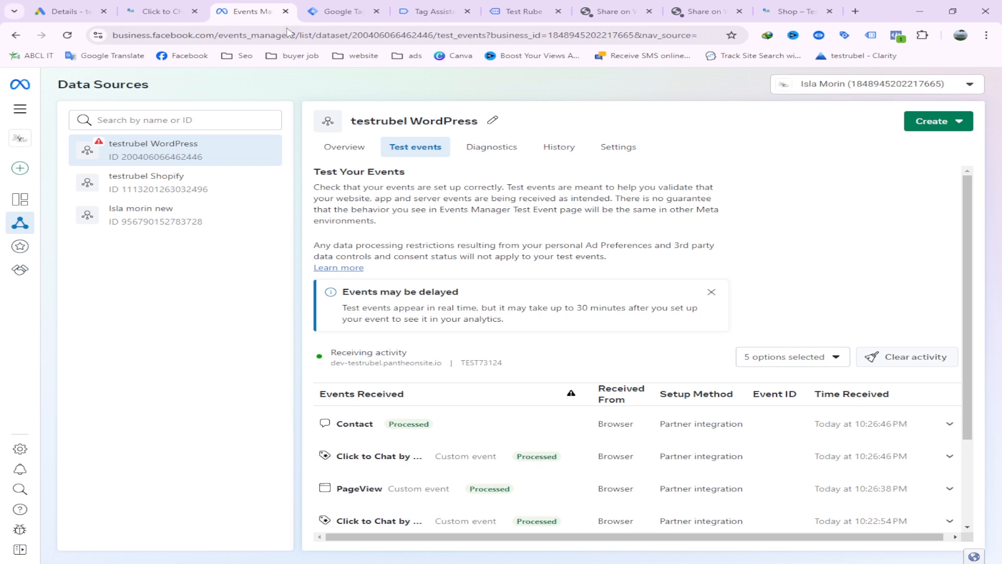
scroll(561, 288, "down", 1)
scroll(558, 288, "up", 1)
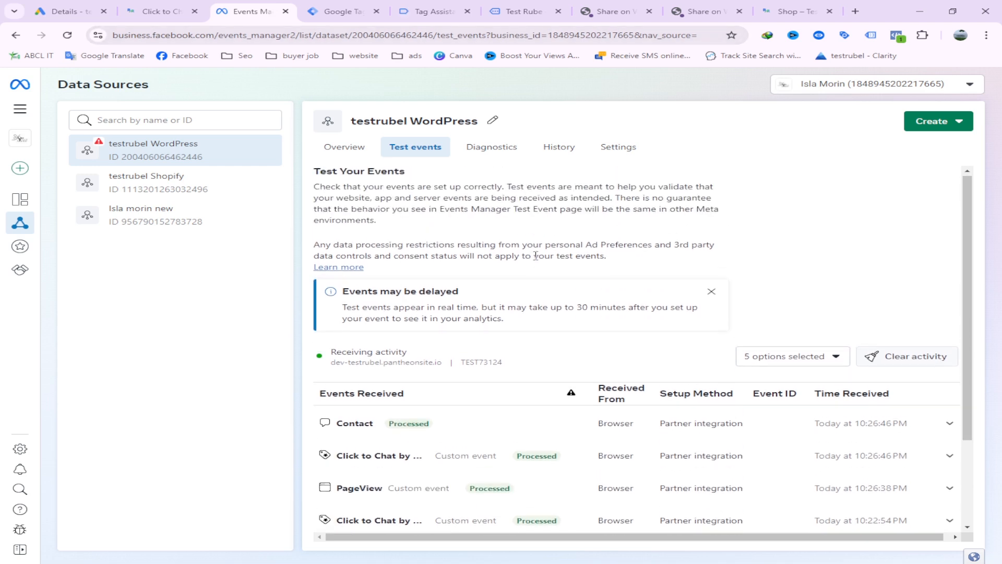
left_click(442, 427)
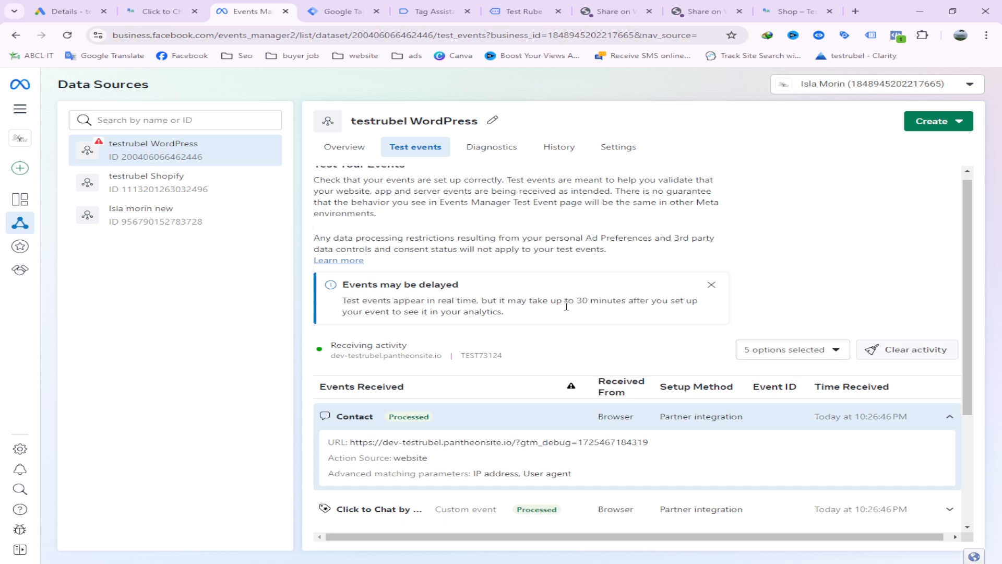
scroll(443, 397, "down", 2)
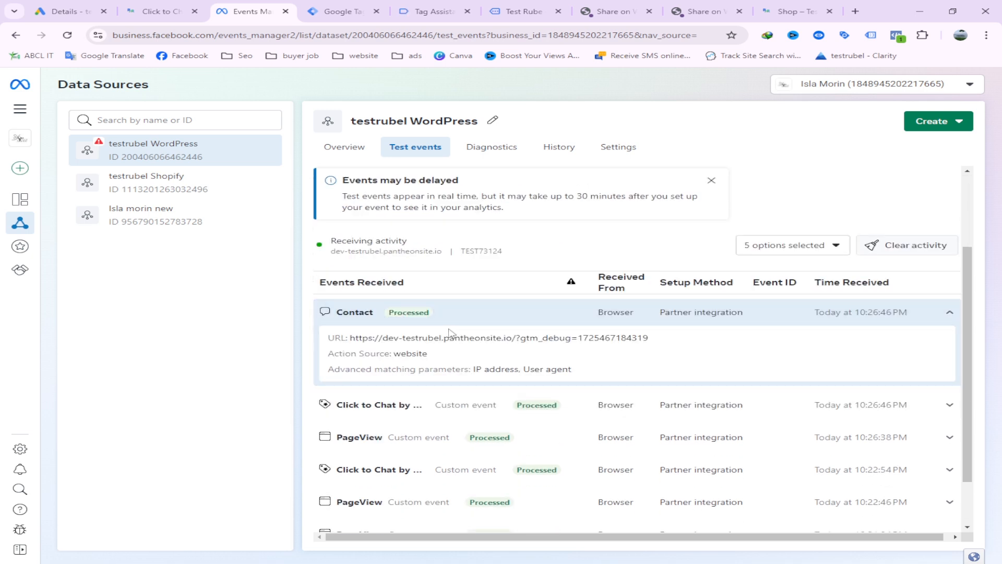
scroll(452, 334, "up", 1)
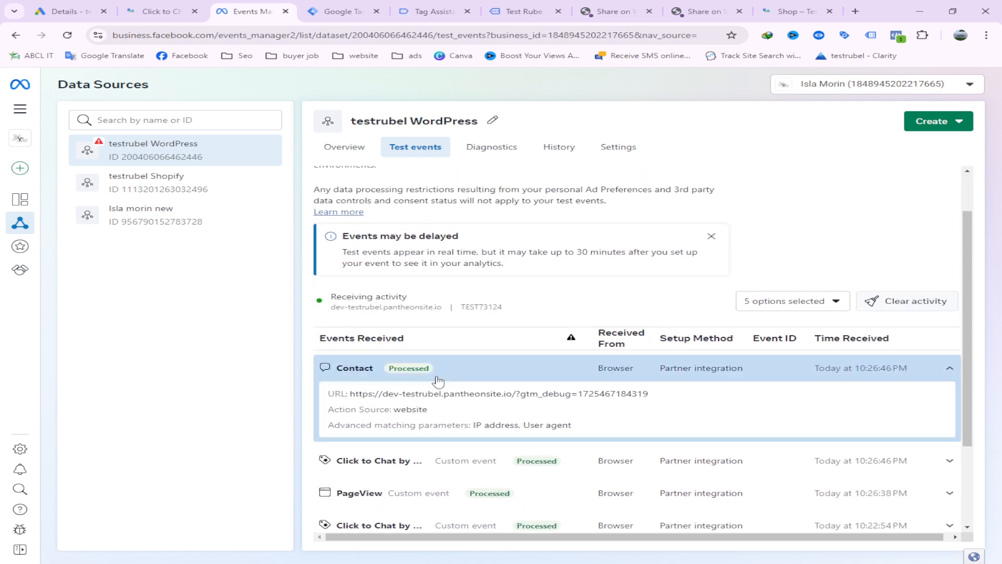
left_click(449, 380)
left_click(432, 381)
Return to the store page, check its pixel events with Meta Pixel Helper and move the Tag Assistant panel aside
left_click(340, 11)
left_click(431, 11)
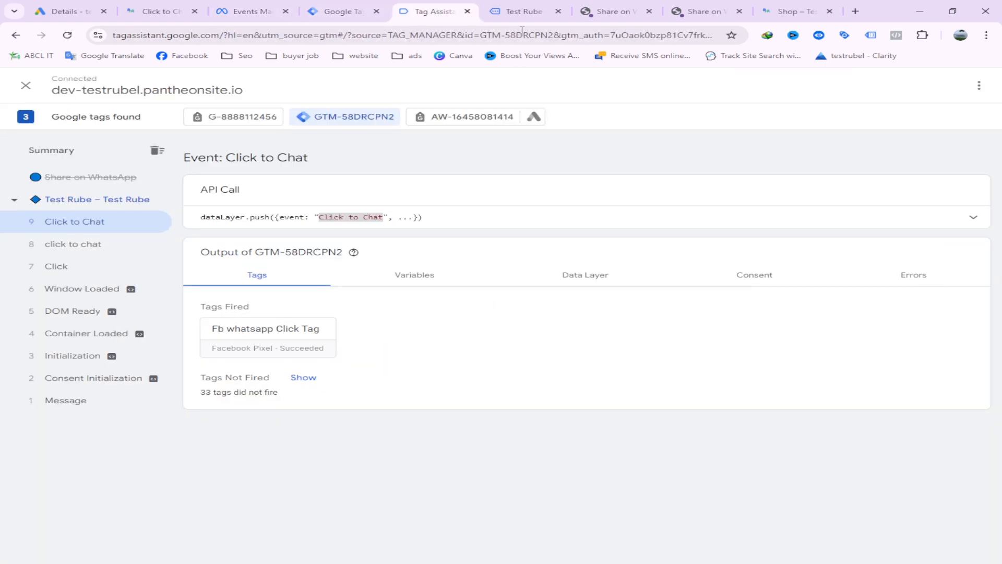
left_click(528, 6)
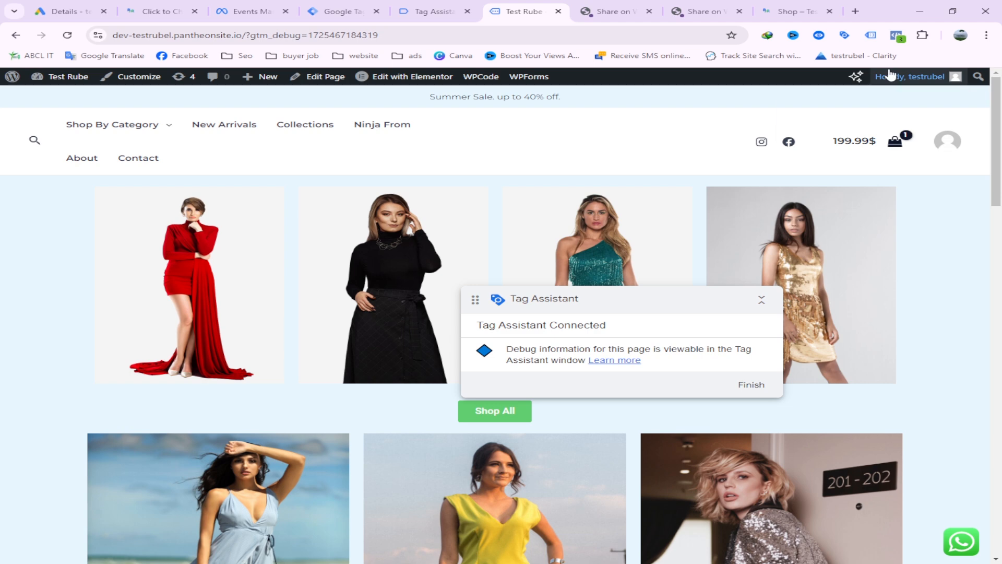
left_click(897, 35)
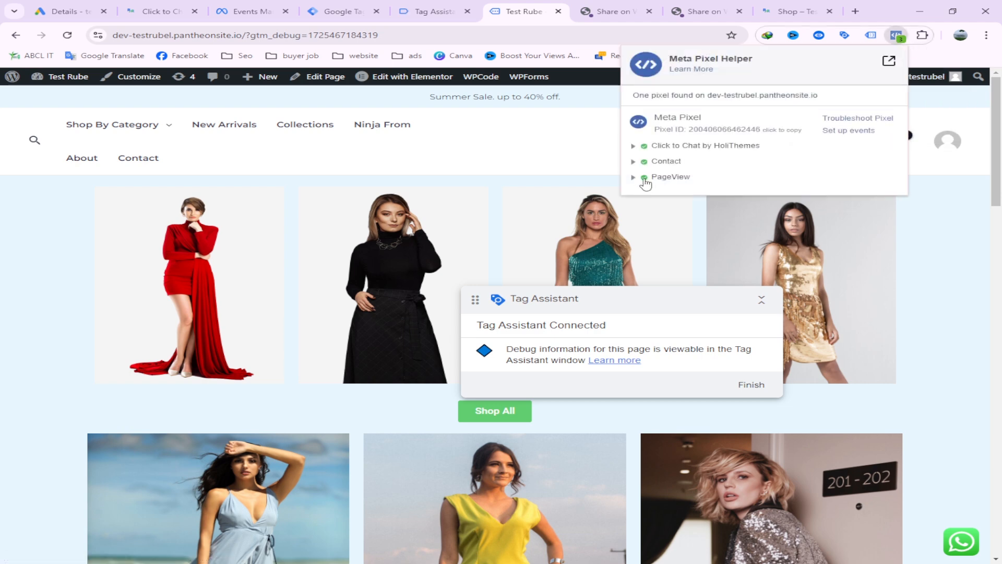
left_click(649, 163)
left_click(648, 163)
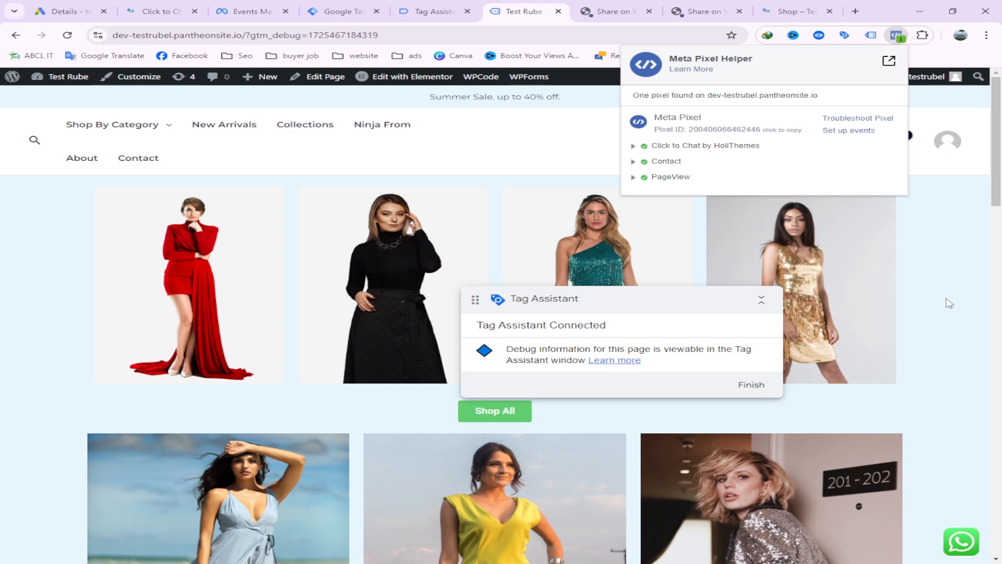
left_click(949, 303)
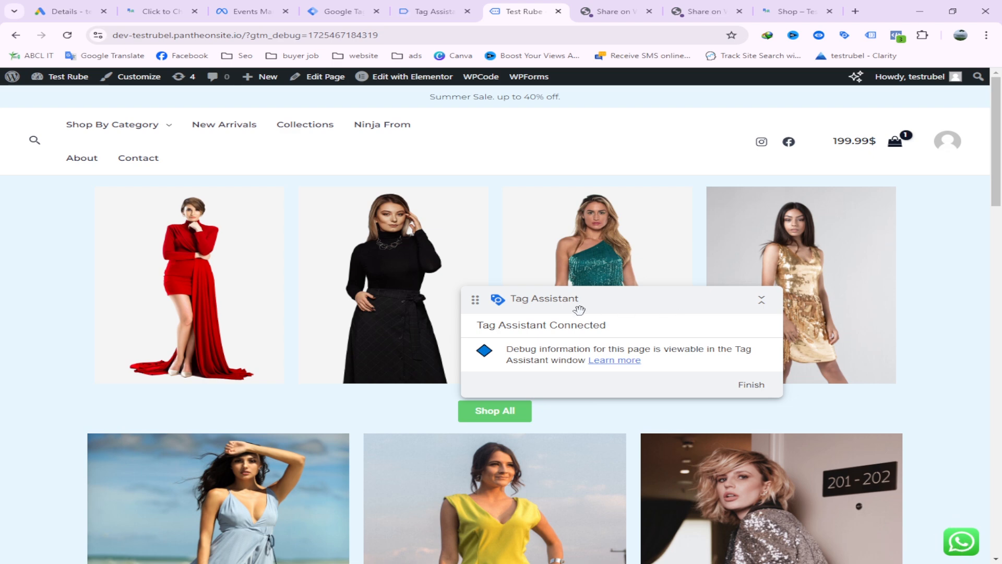
left_click_drag(579, 308, 229, 213)
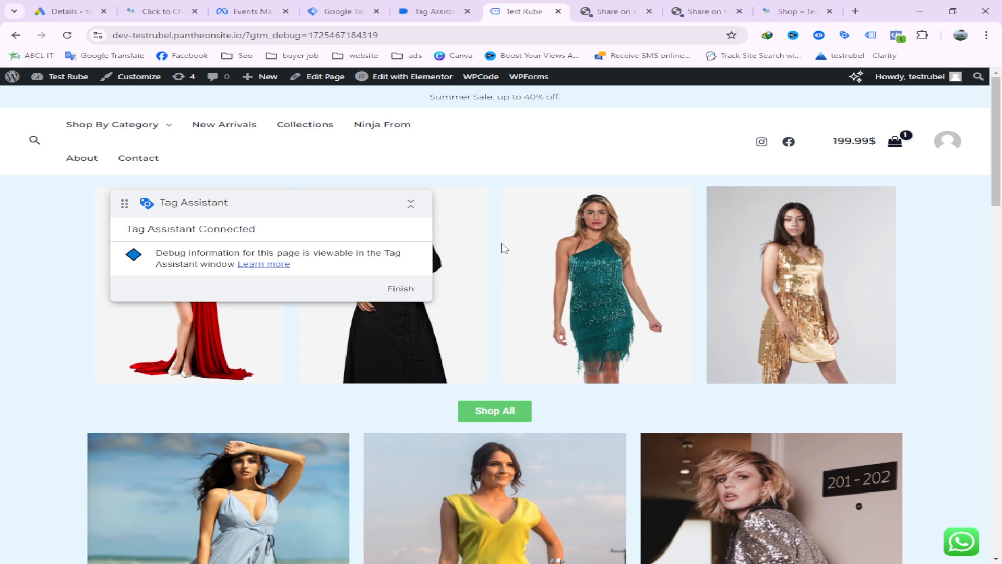